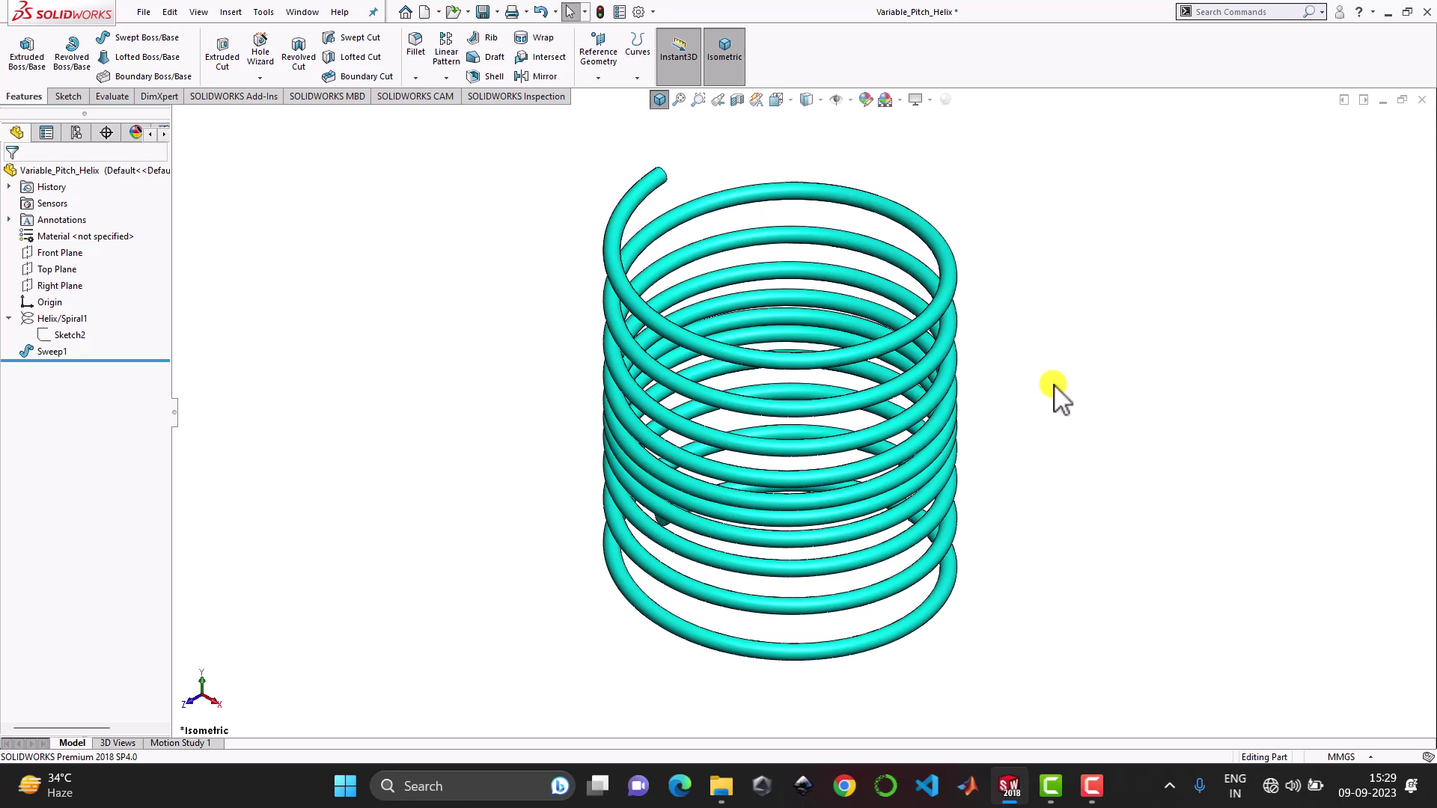
# - Turn the finished cyan spring to the Right view orientation
pyautogui.click(790, 100)
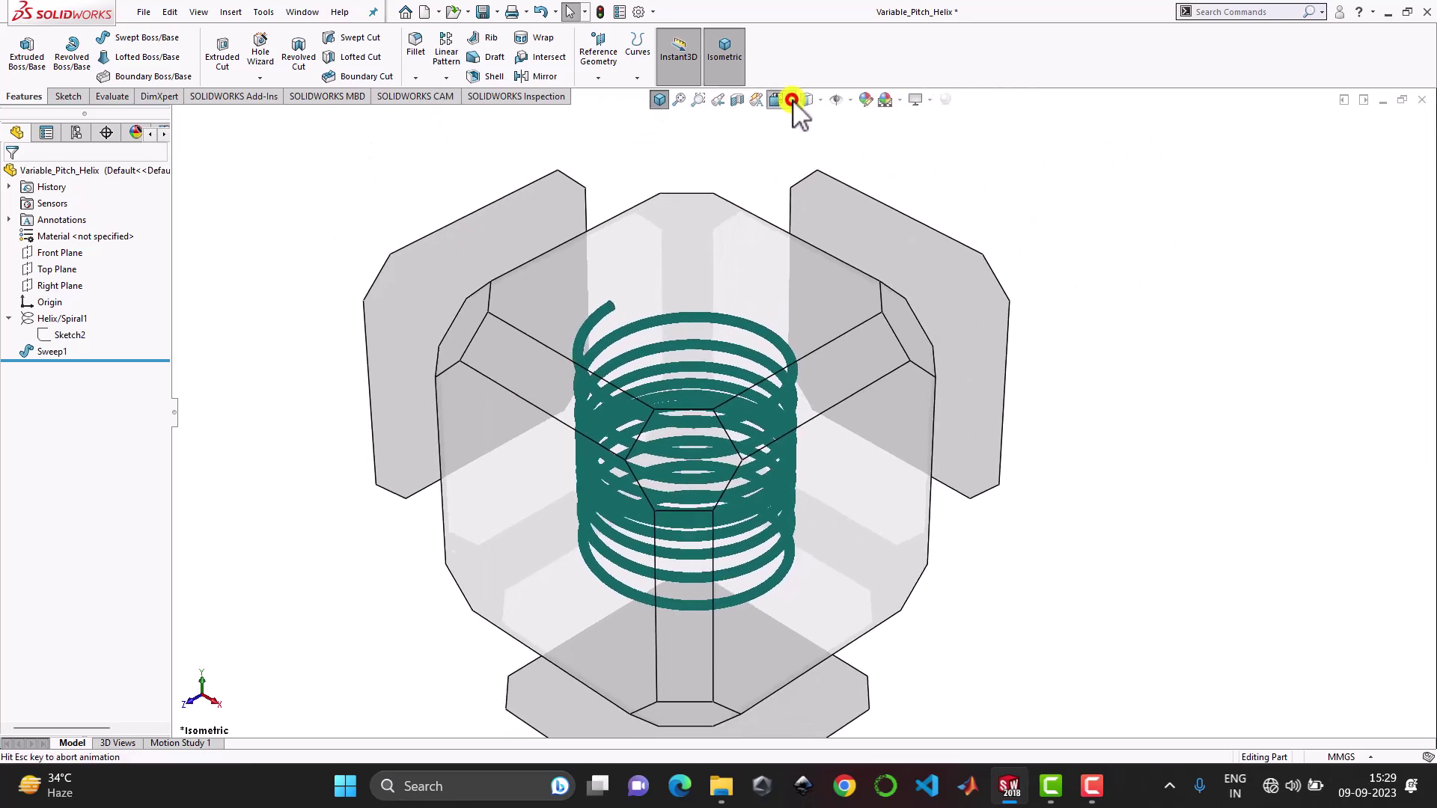
pyautogui.click(752, 469)
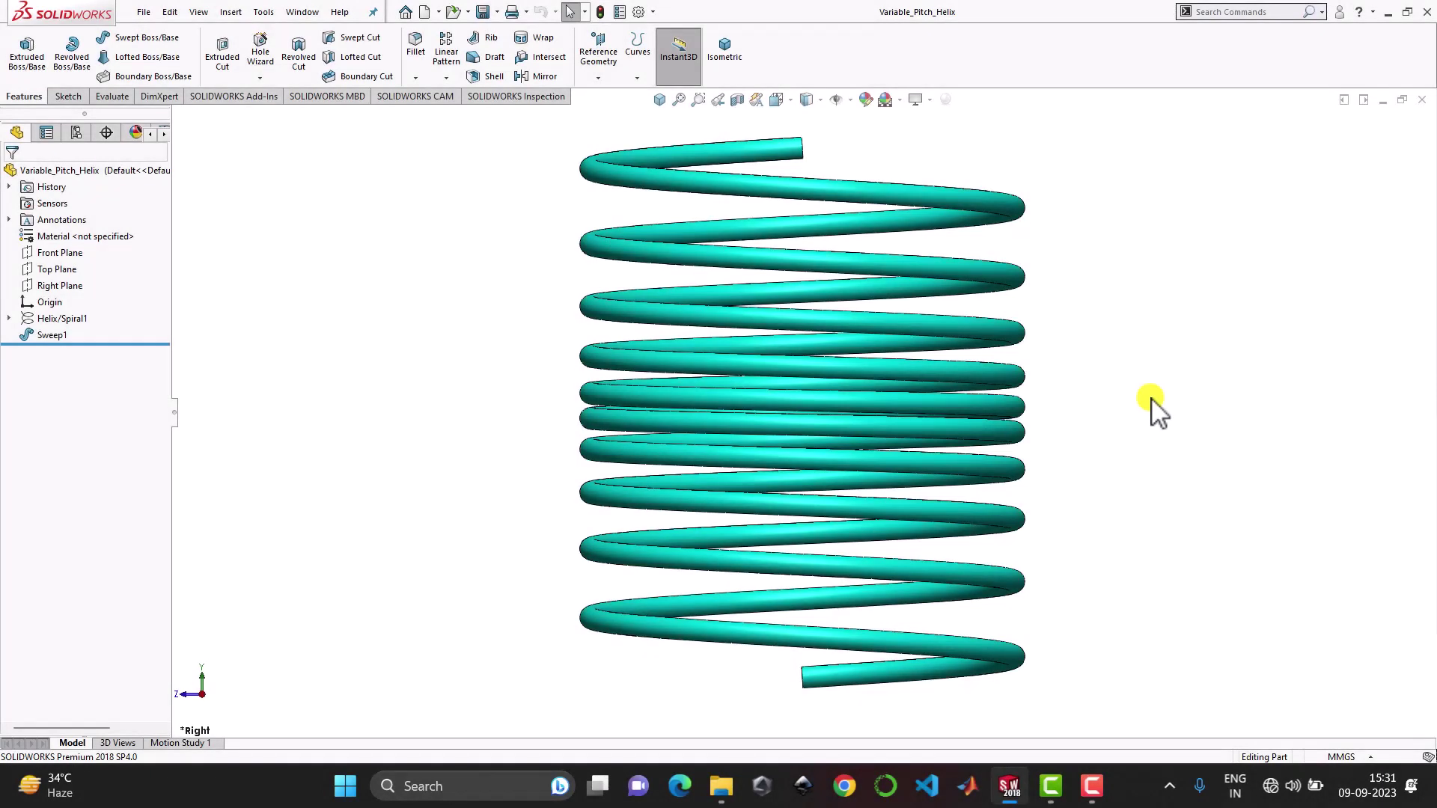
# - Close the spring part and create a new Part document
pyautogui.click(1421, 99)
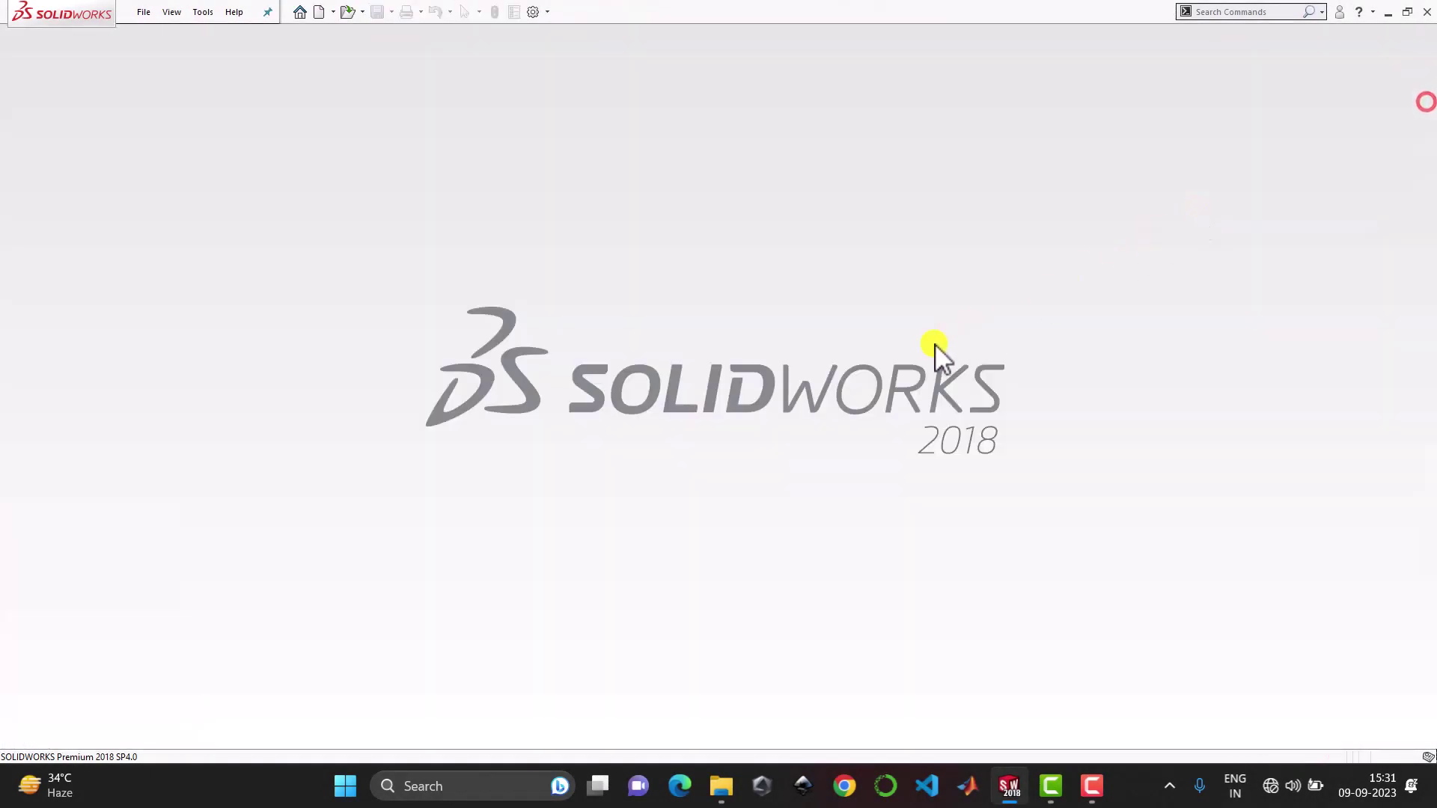
pyautogui.click(322, 12)
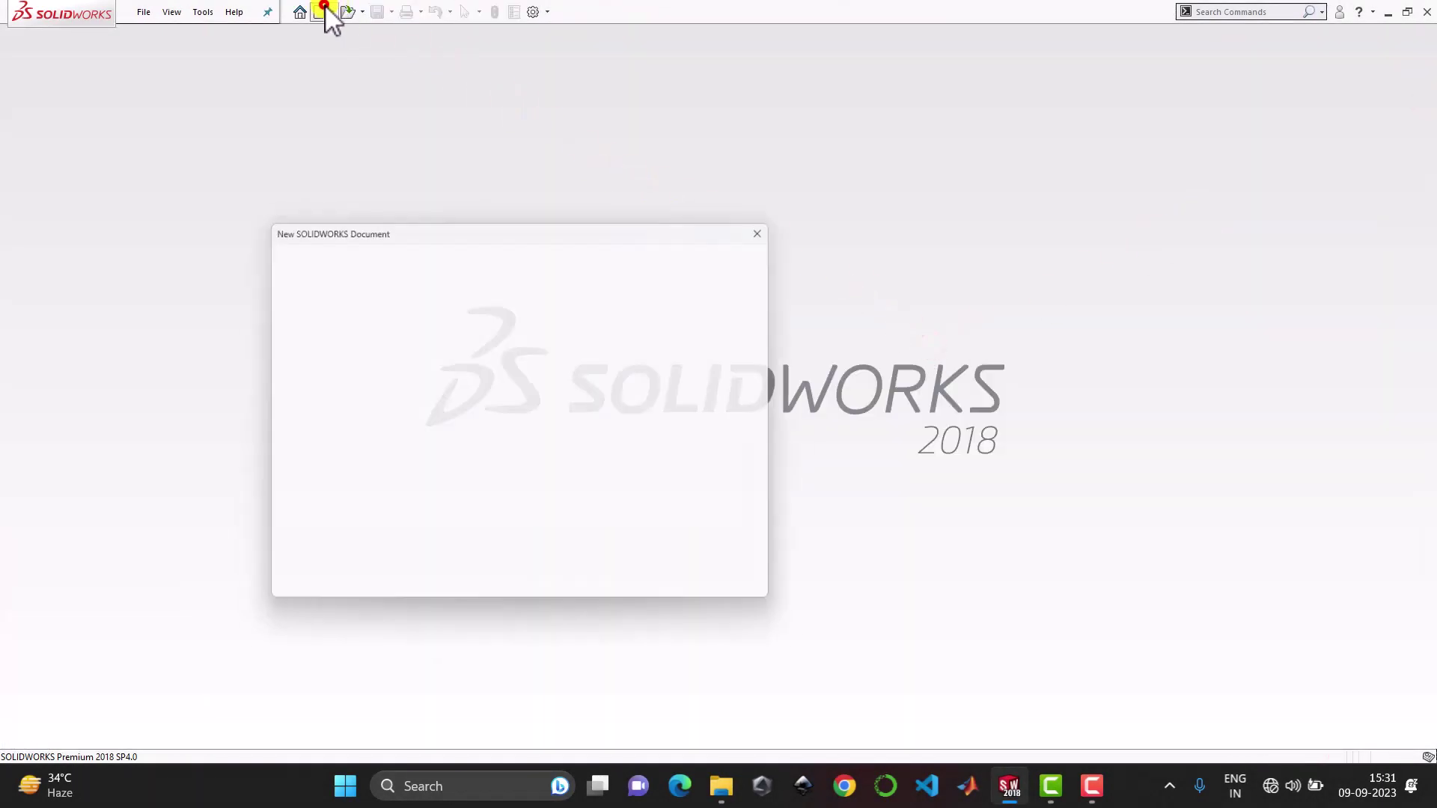
pyautogui.click(367, 360)
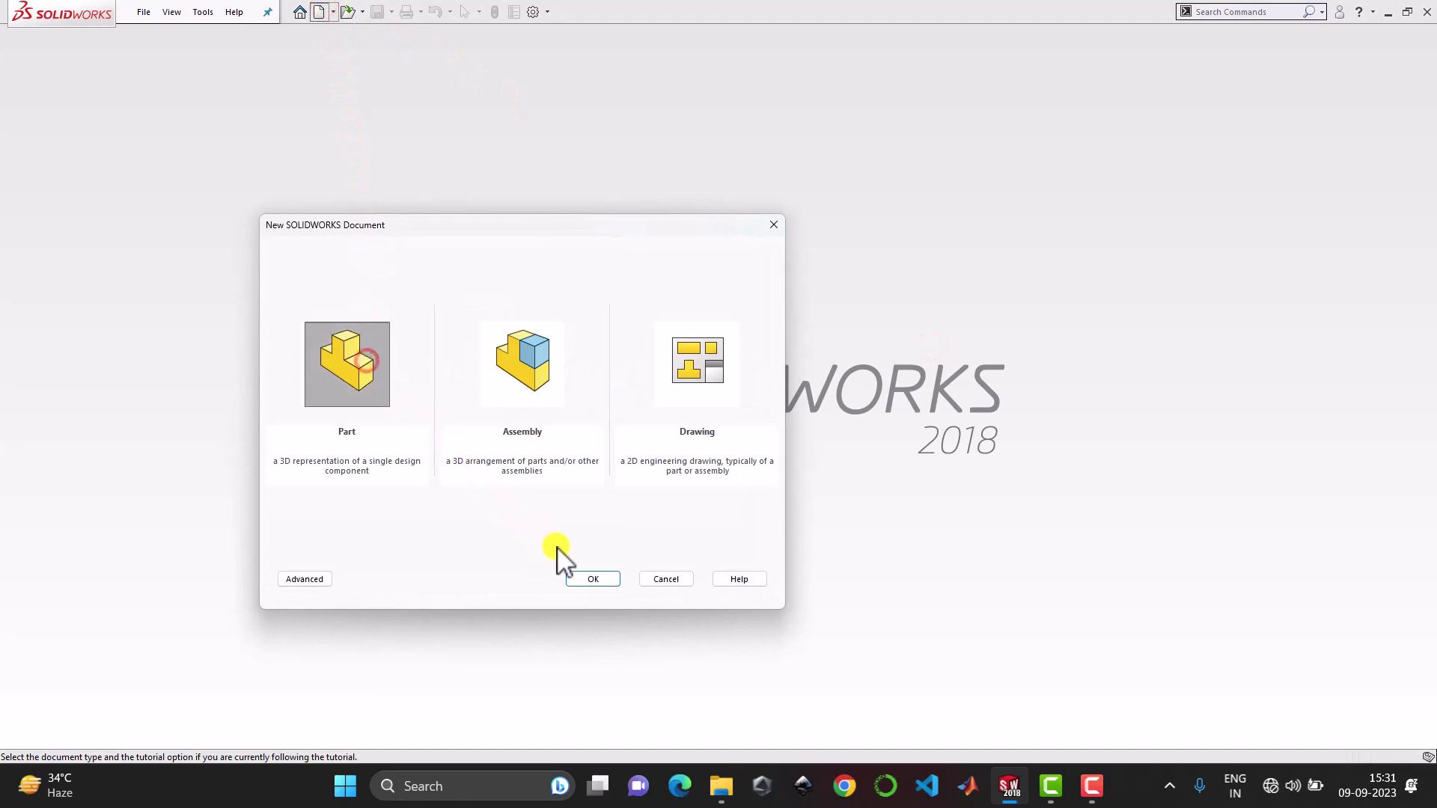
pyautogui.click(591, 578)
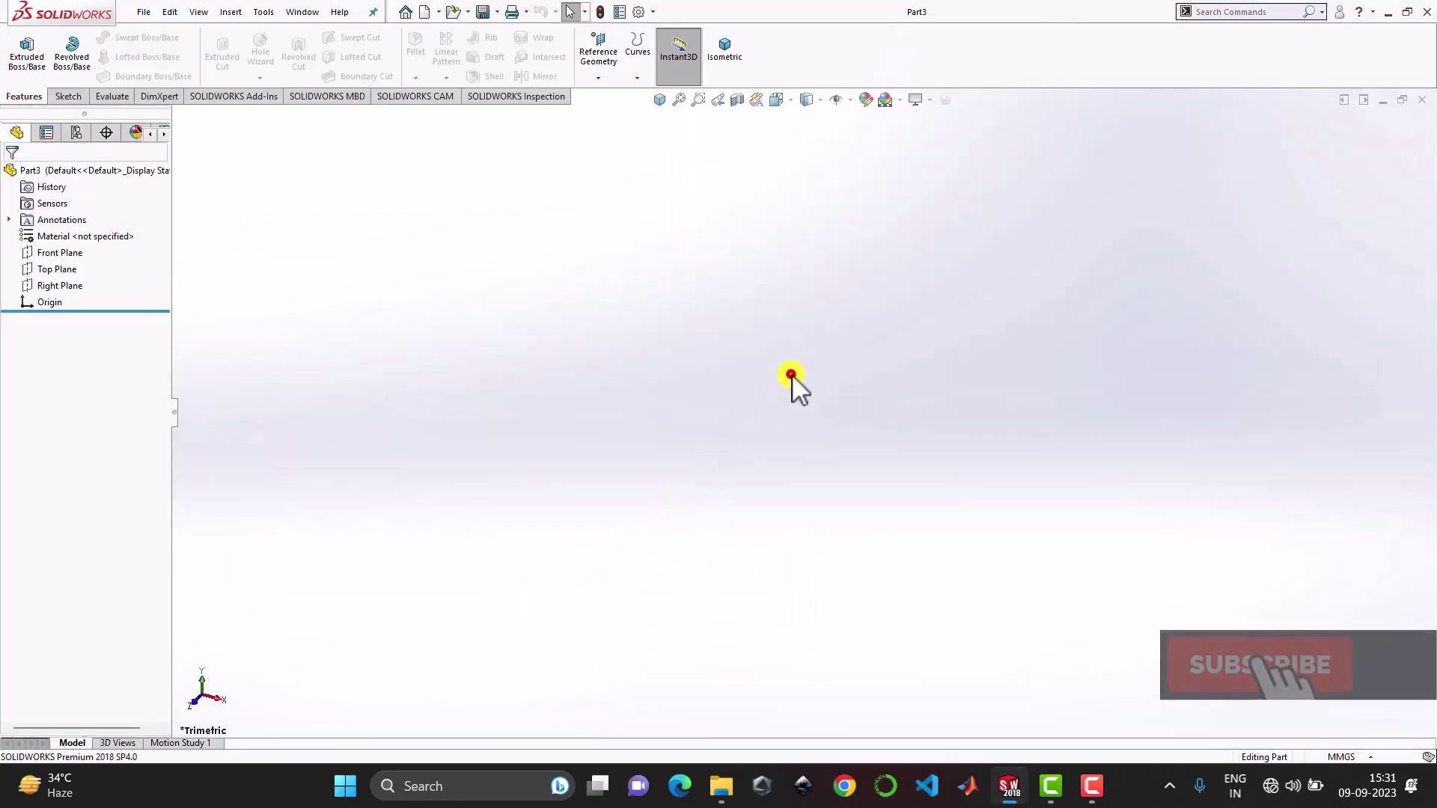
# - Apply the Plain White scene to the new part's background
pyautogui.click(791, 374)
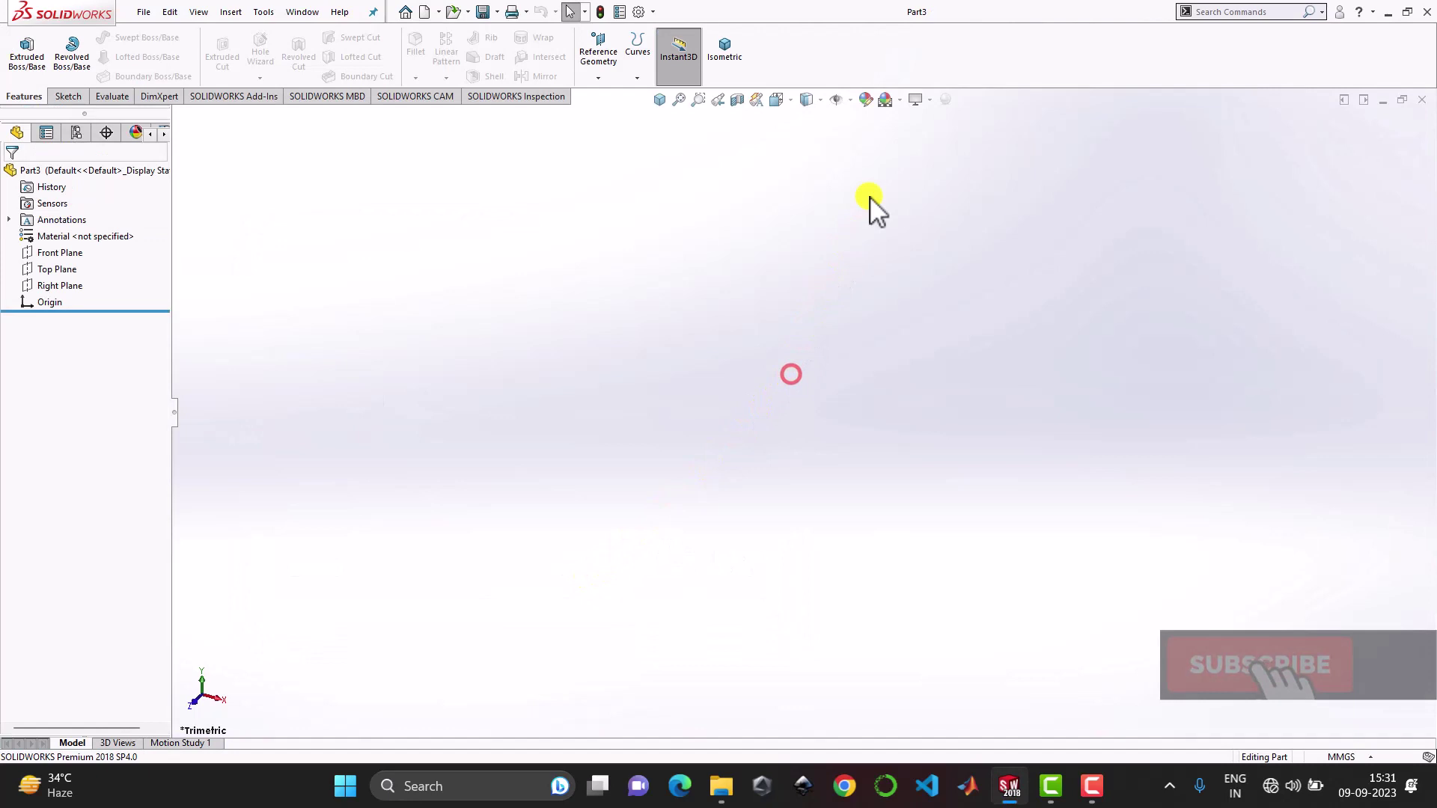
pyautogui.click(898, 99)
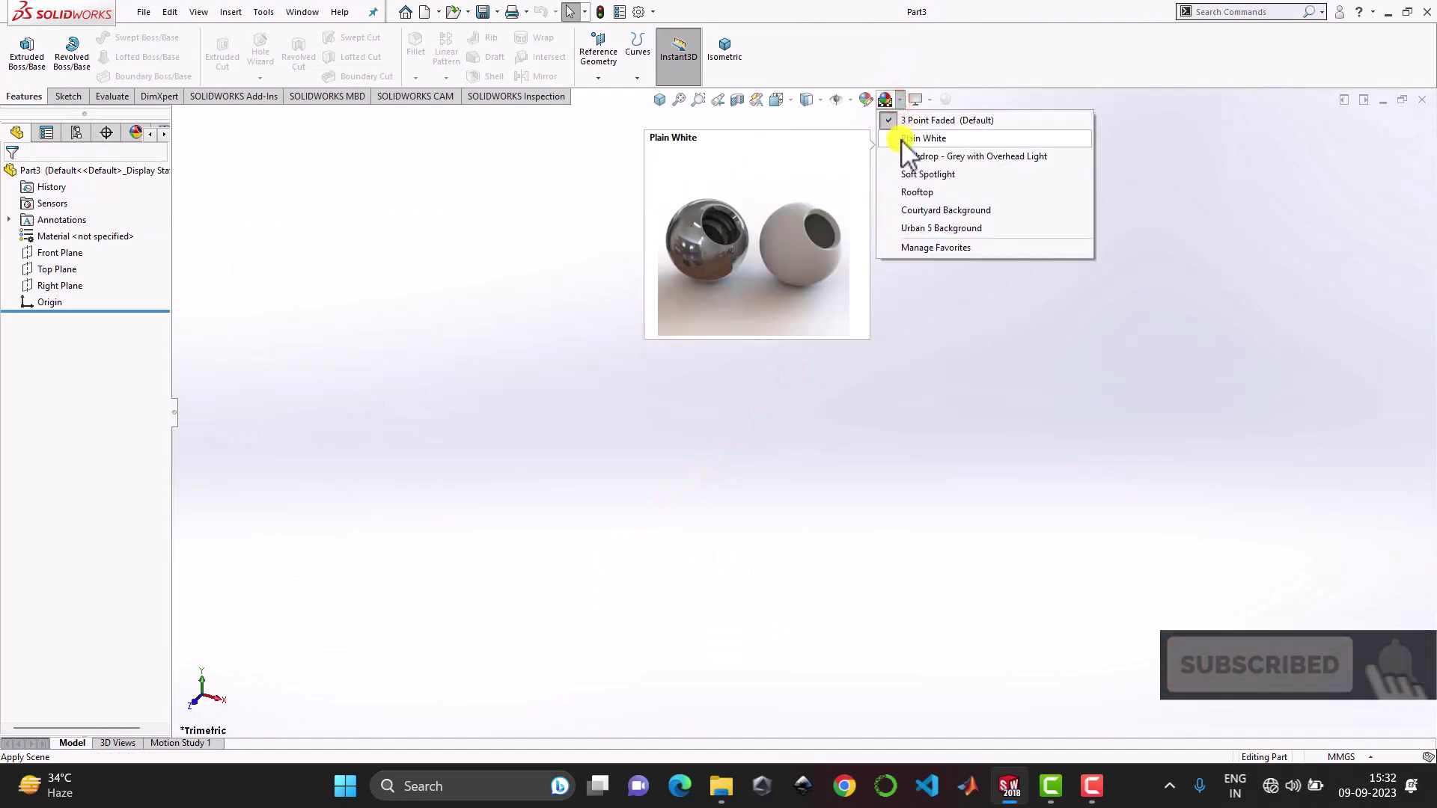
pyautogui.click(901, 138)
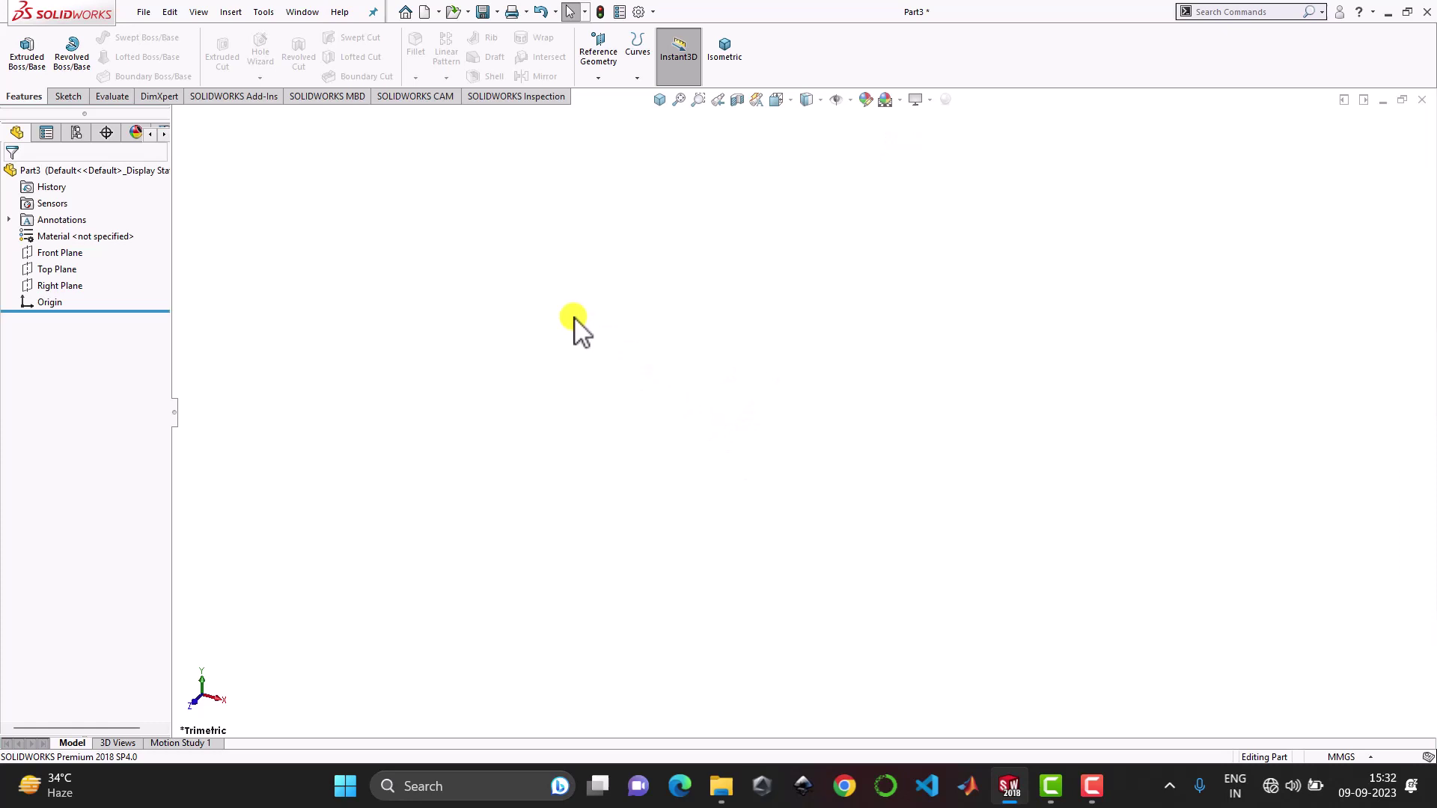
# - Launch the Helix/Spiral curve command from Insert > Curve
pyautogui.click(231, 12)
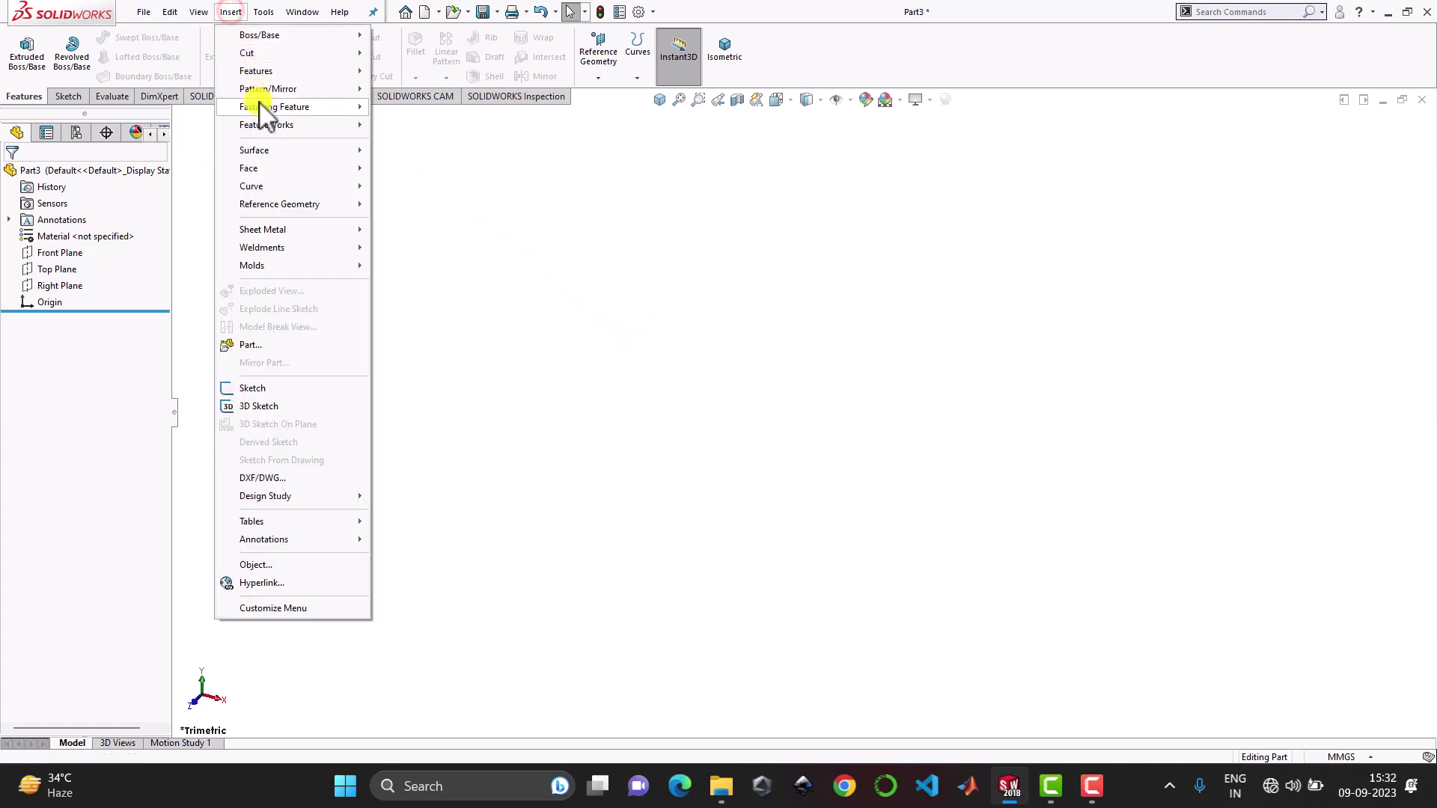
pyautogui.moveTo(277, 187)
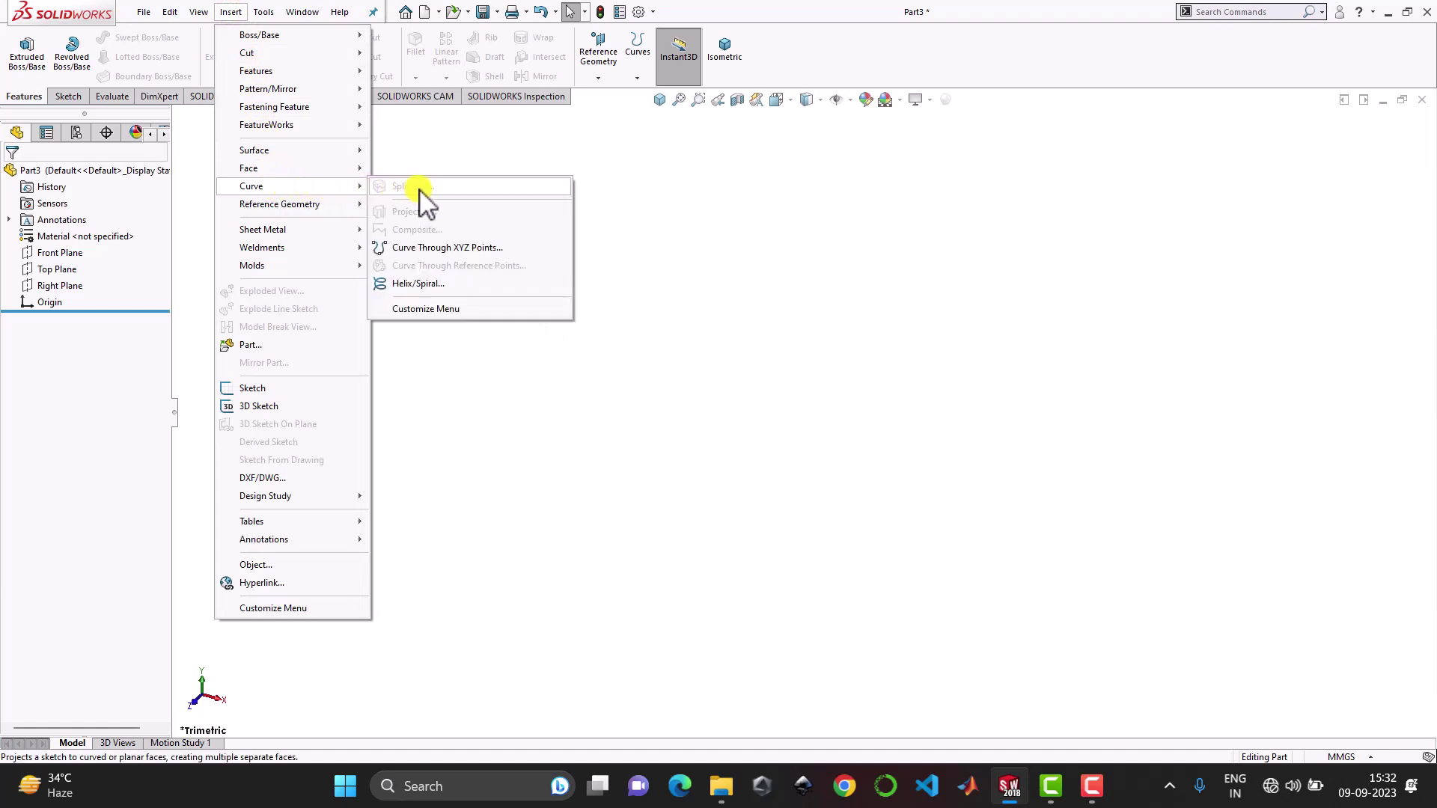
pyautogui.click(421, 284)
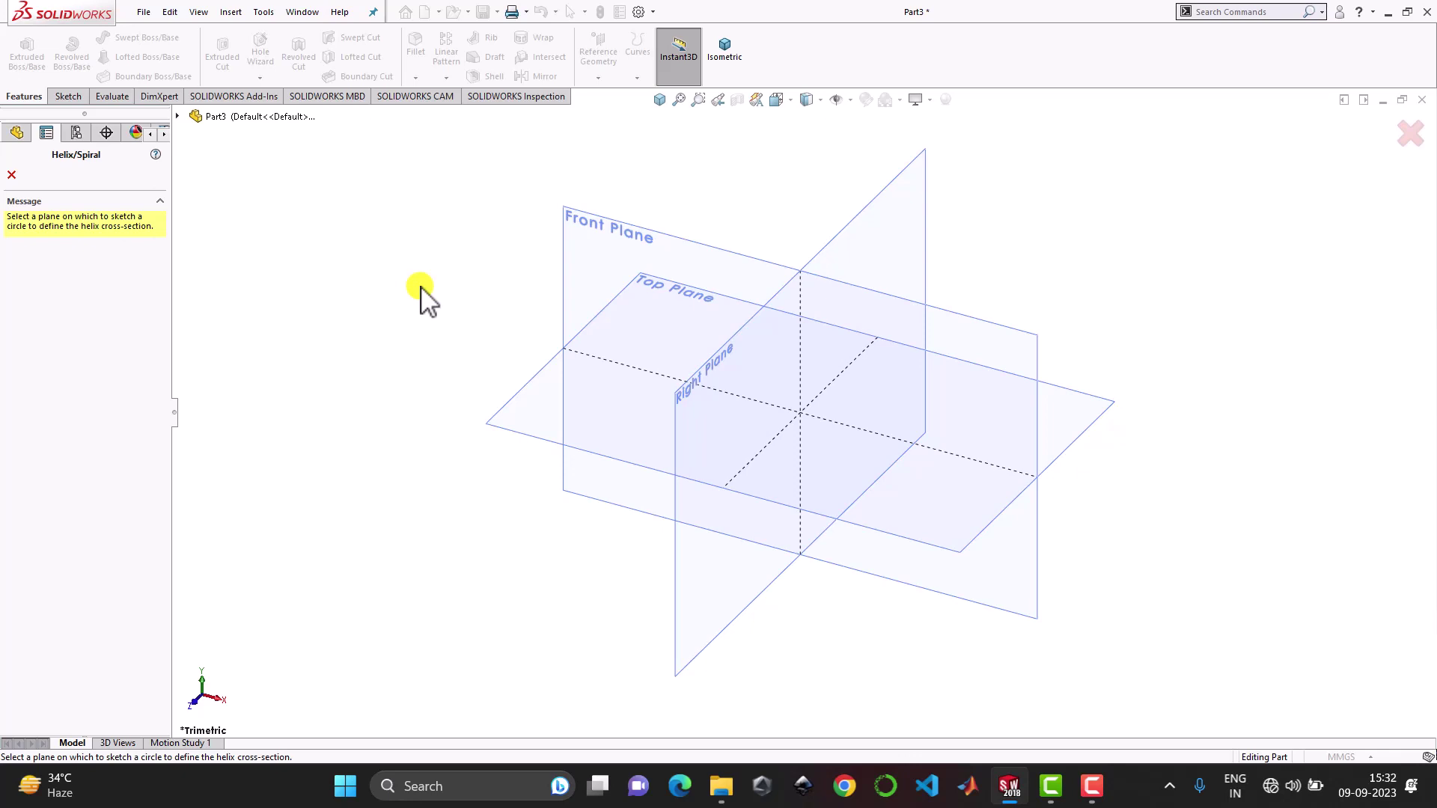
# - Sketch a 50 mm radius circle at the origin on Top Plane, then exit the sketch
pyautogui.click(511, 409)
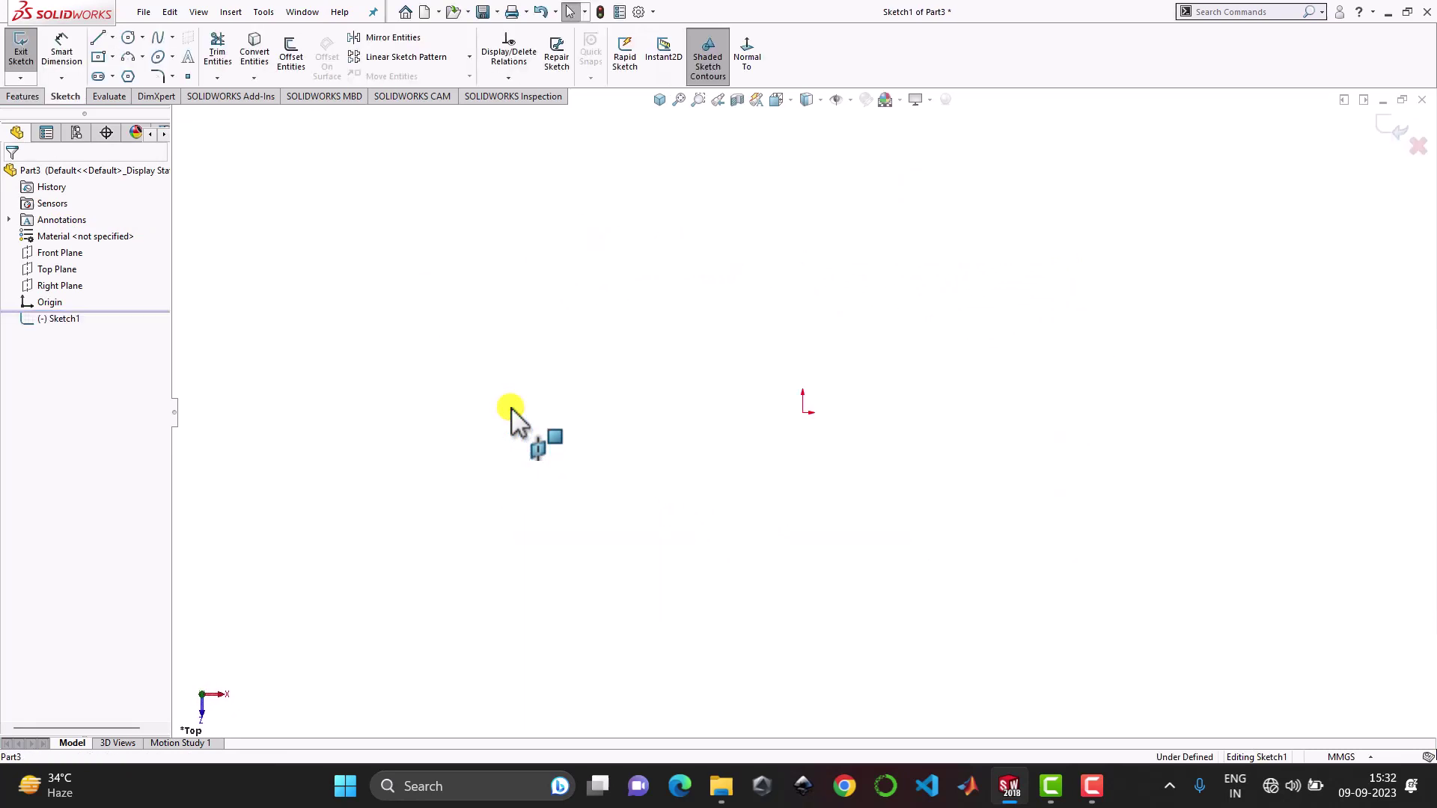
pyautogui.click(127, 35)
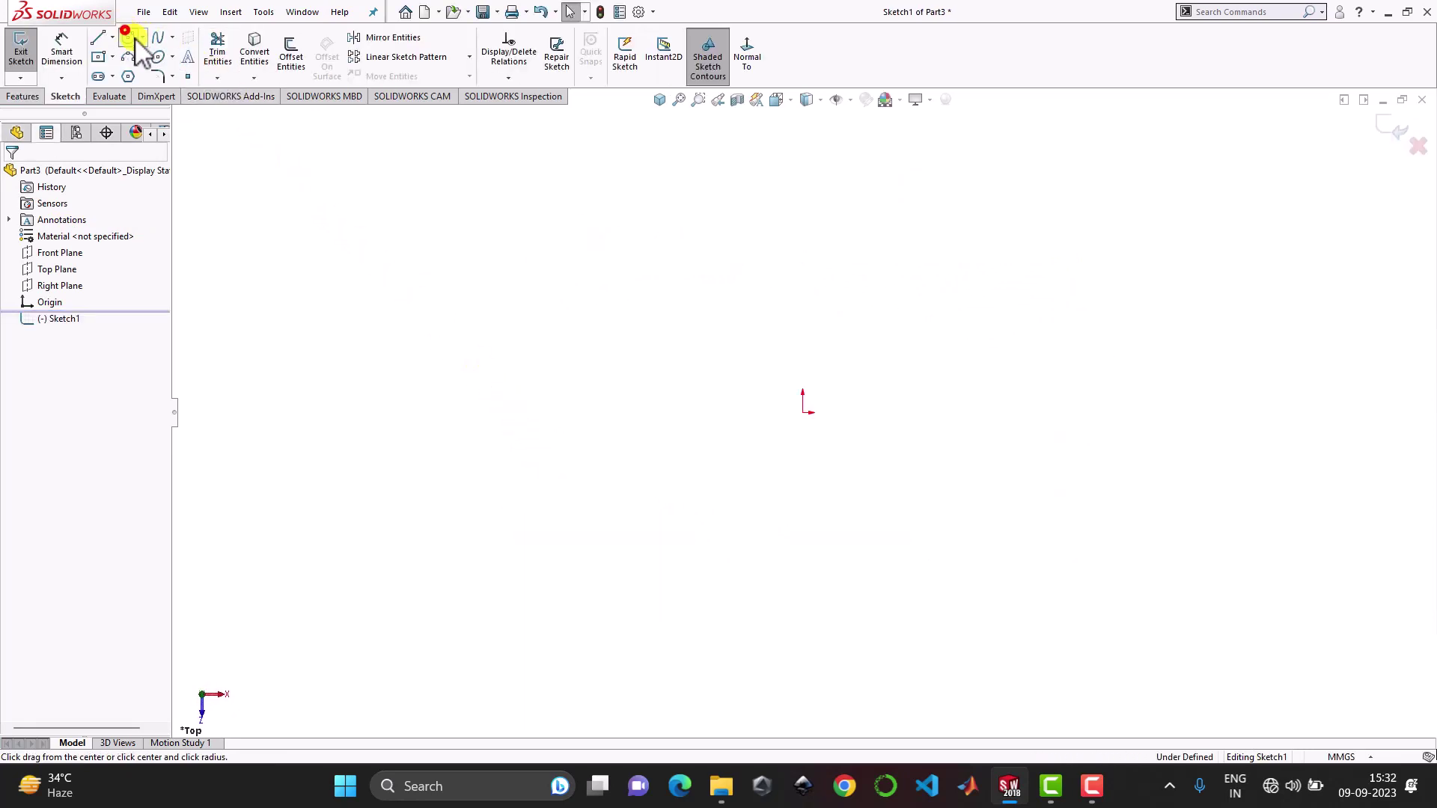
pyautogui.click(803, 413)
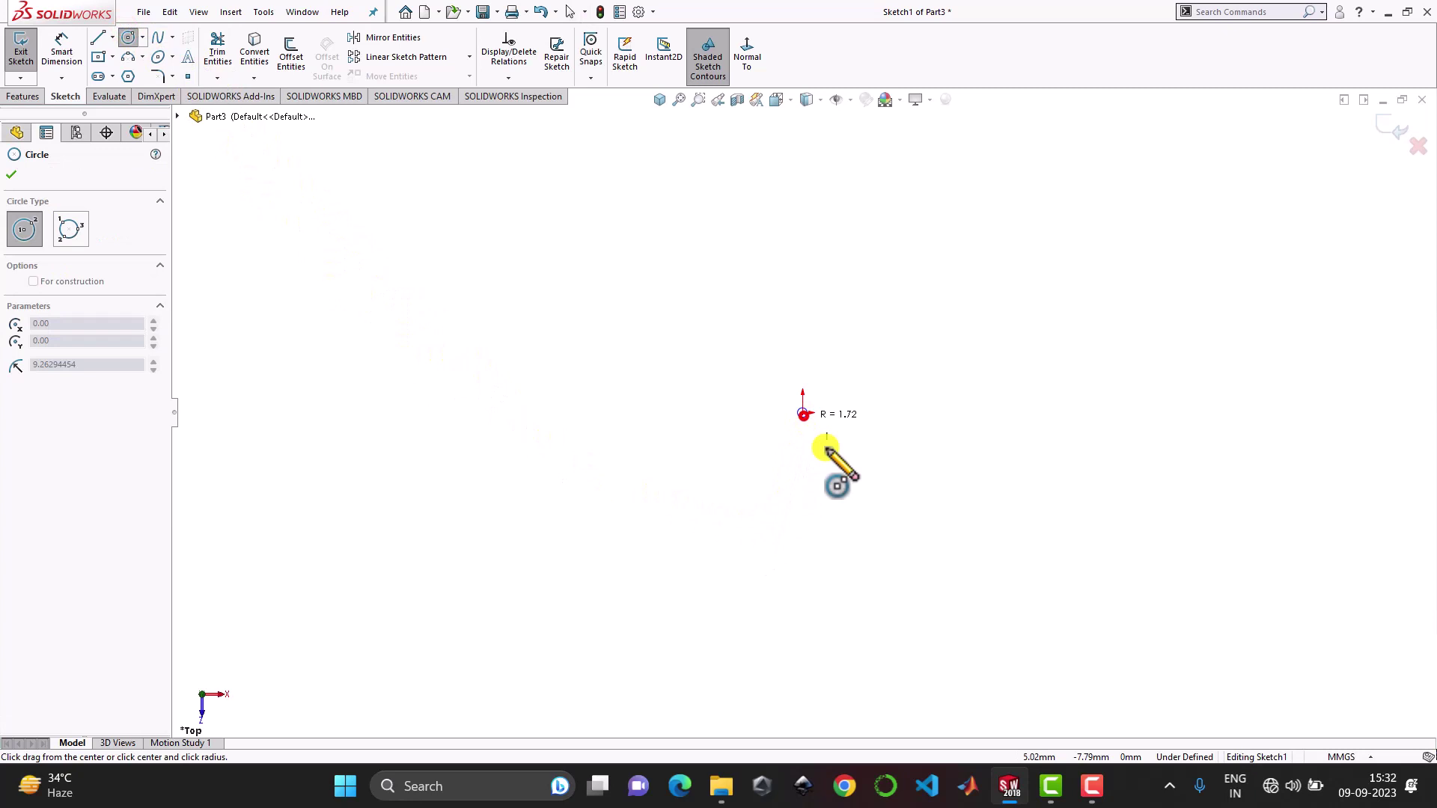
pyautogui.click(890, 529)
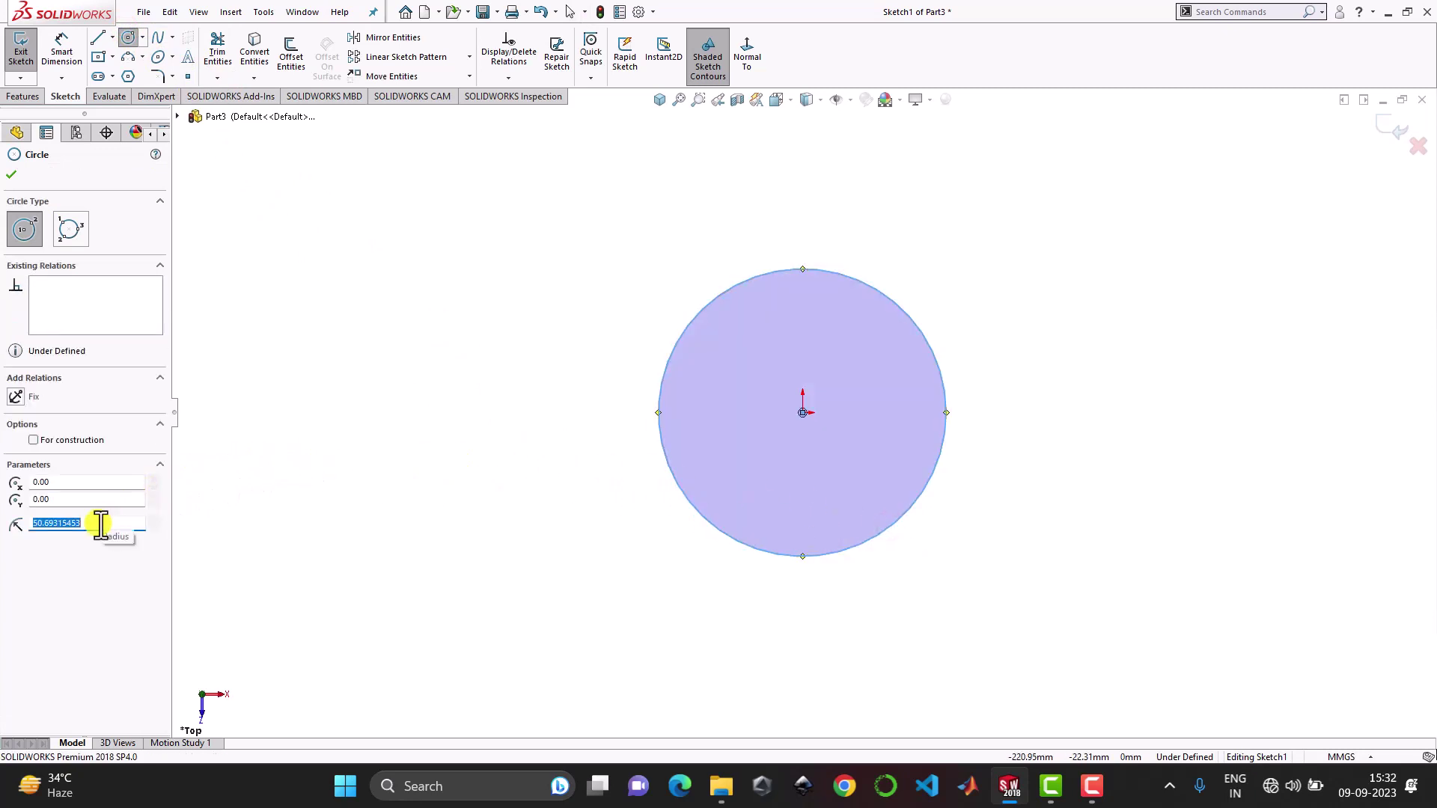
pyautogui.write('50')
pyautogui.click(11, 174)
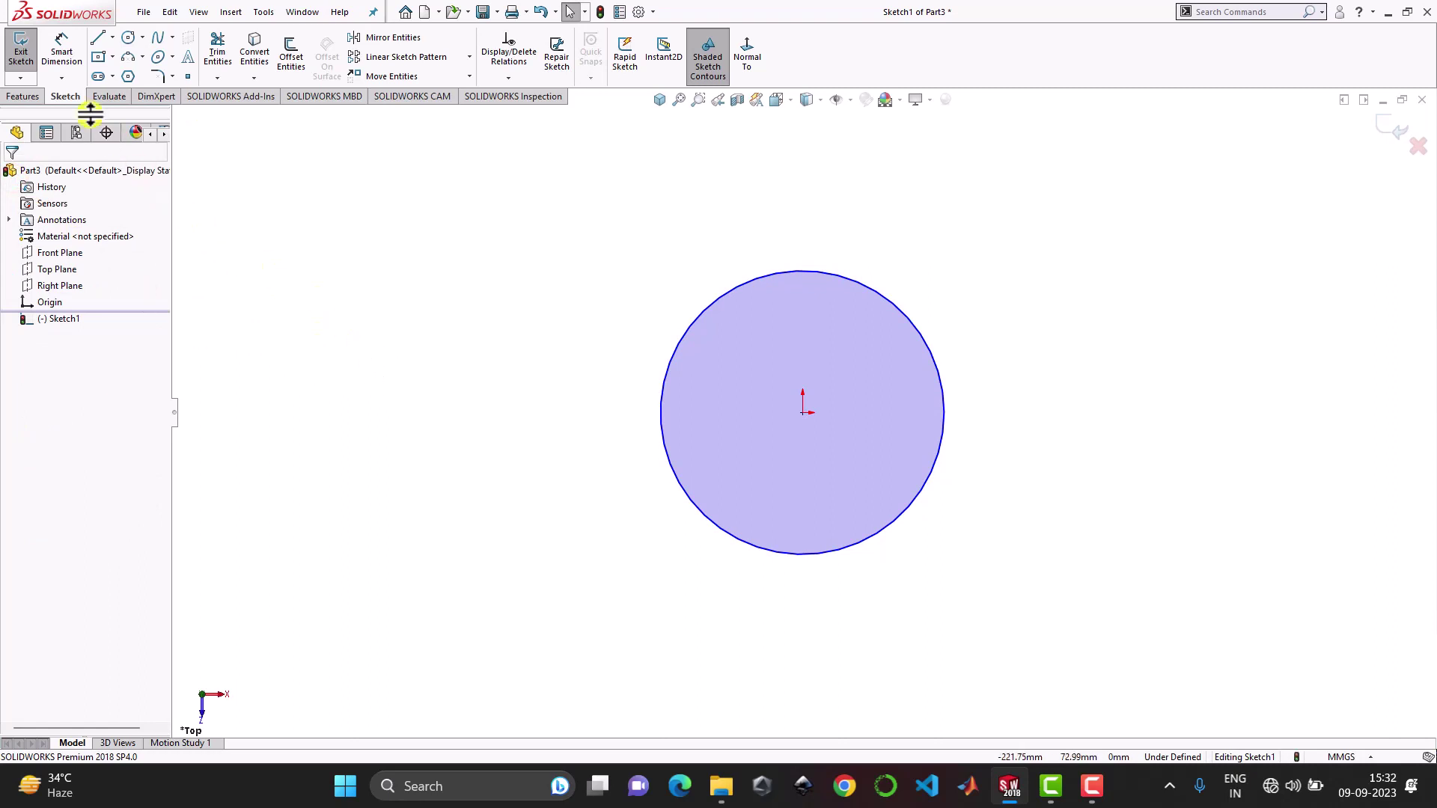
pyautogui.click(25, 44)
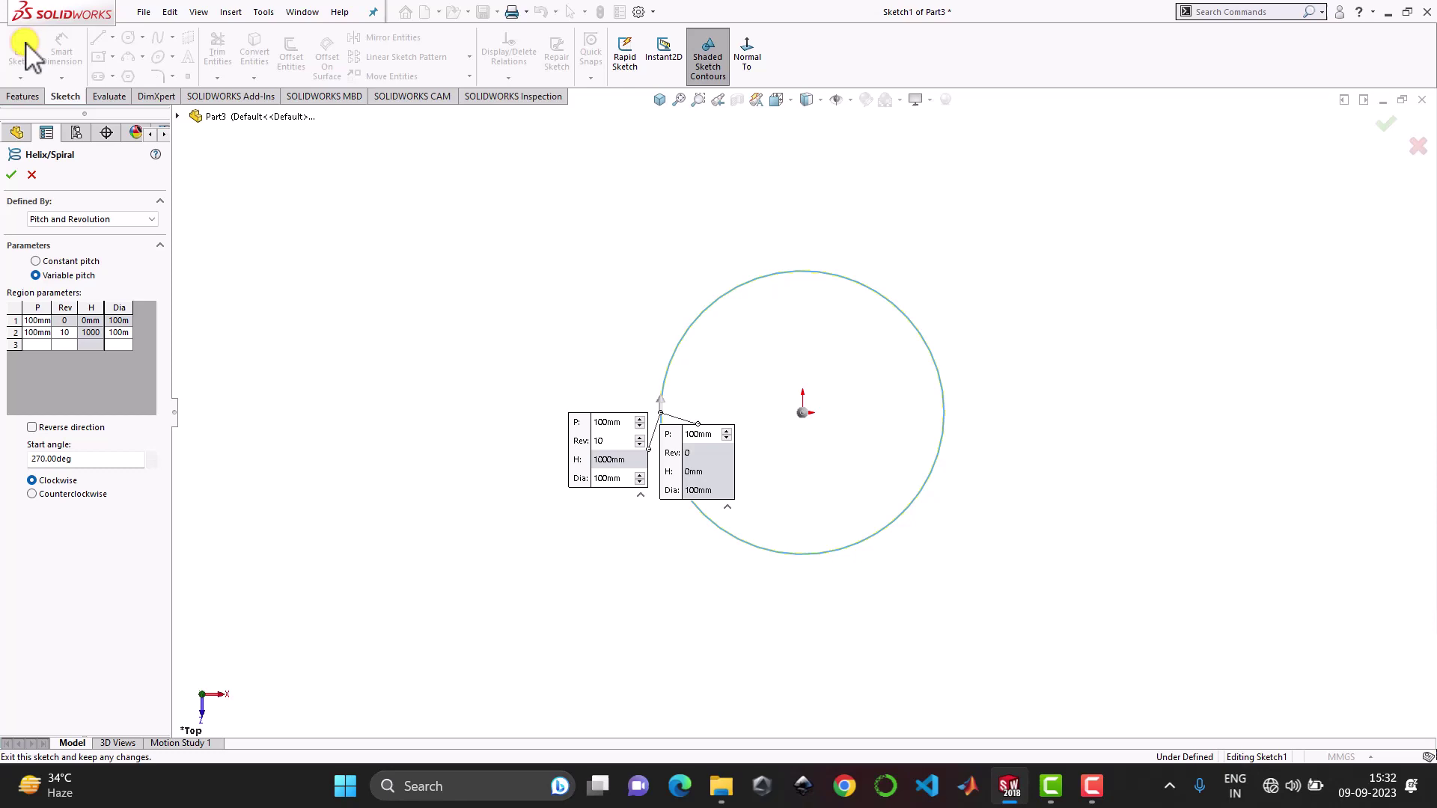
# - Preview the helix in isometric and set the first region's pitch to 20 mm
pyautogui.click(353, 279)
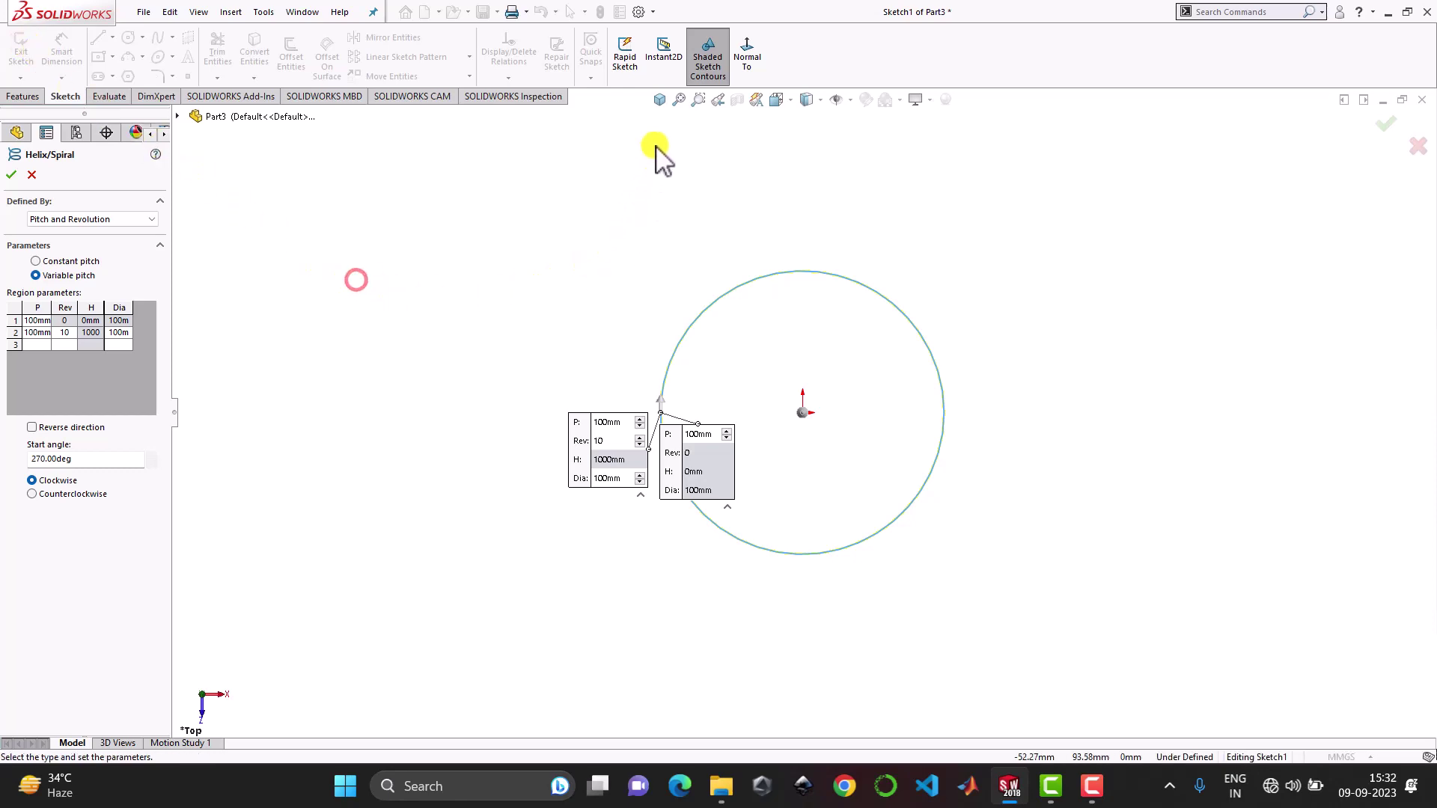
pyautogui.click(659, 100)
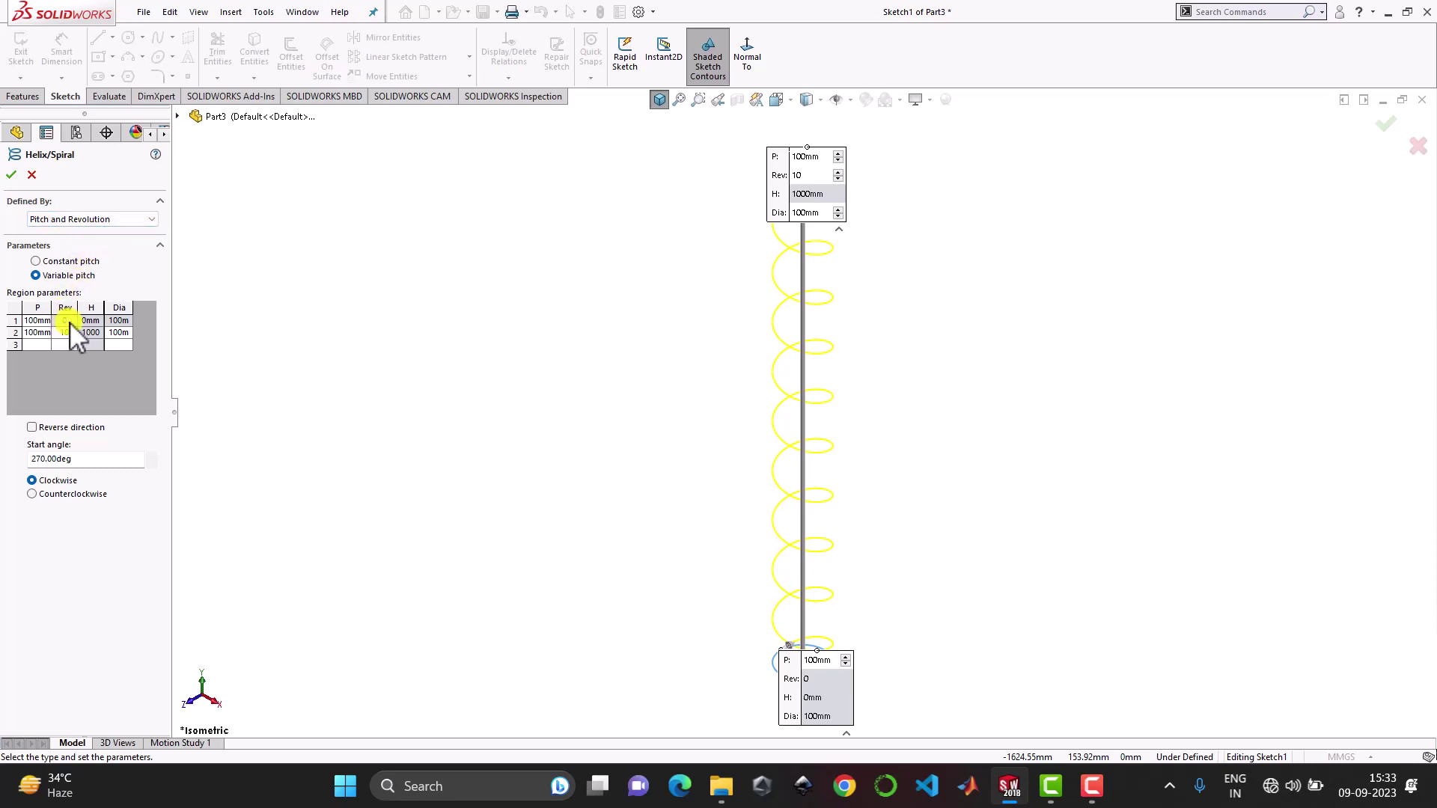
pyautogui.click(41, 321)
pyautogui.press('Return')
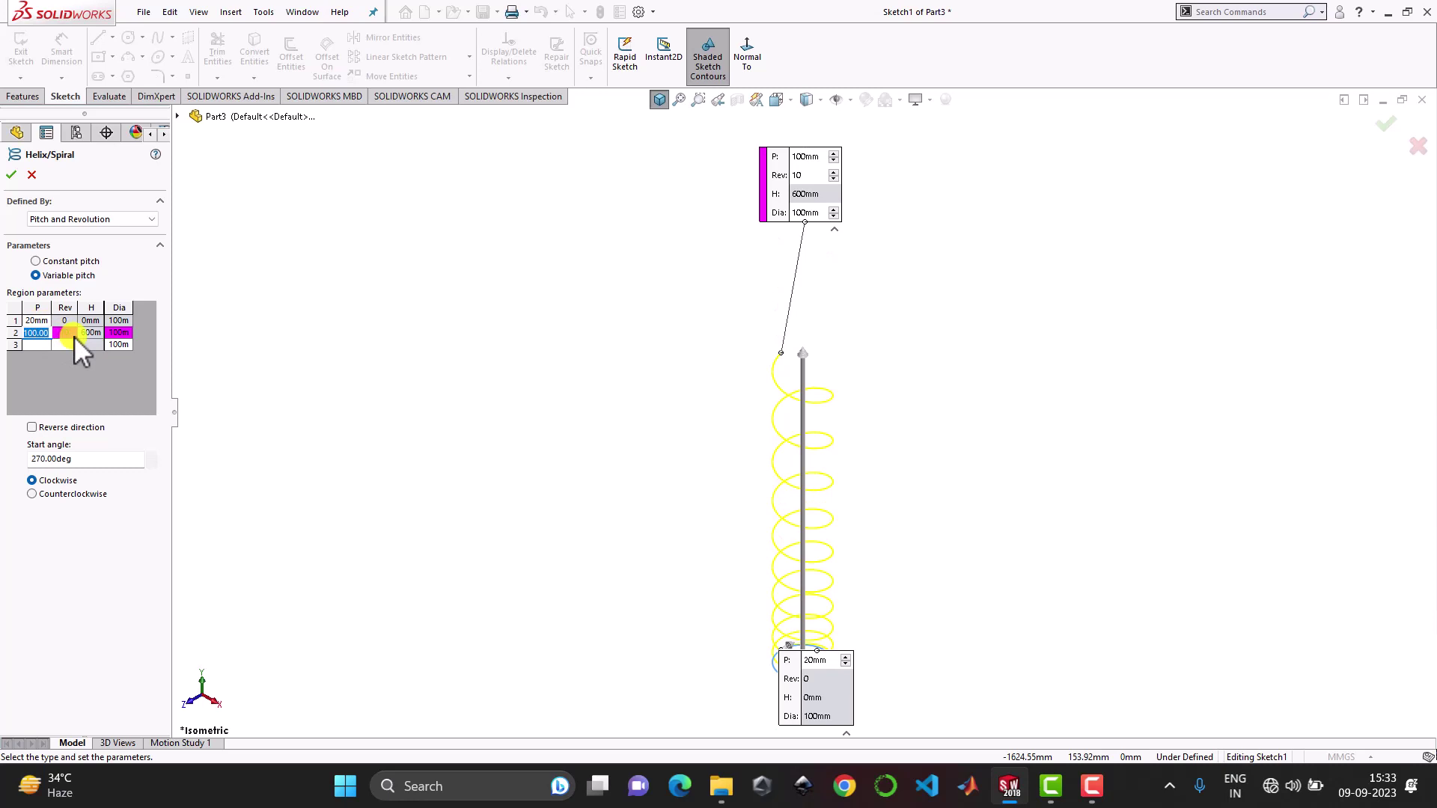
# - Set region two to 5 mm pitch at revolution 5 and region three to 20 mm at revolution 10
pyautogui.click(72, 333)
pyautogui.write('5')
pyautogui.press('Tab')
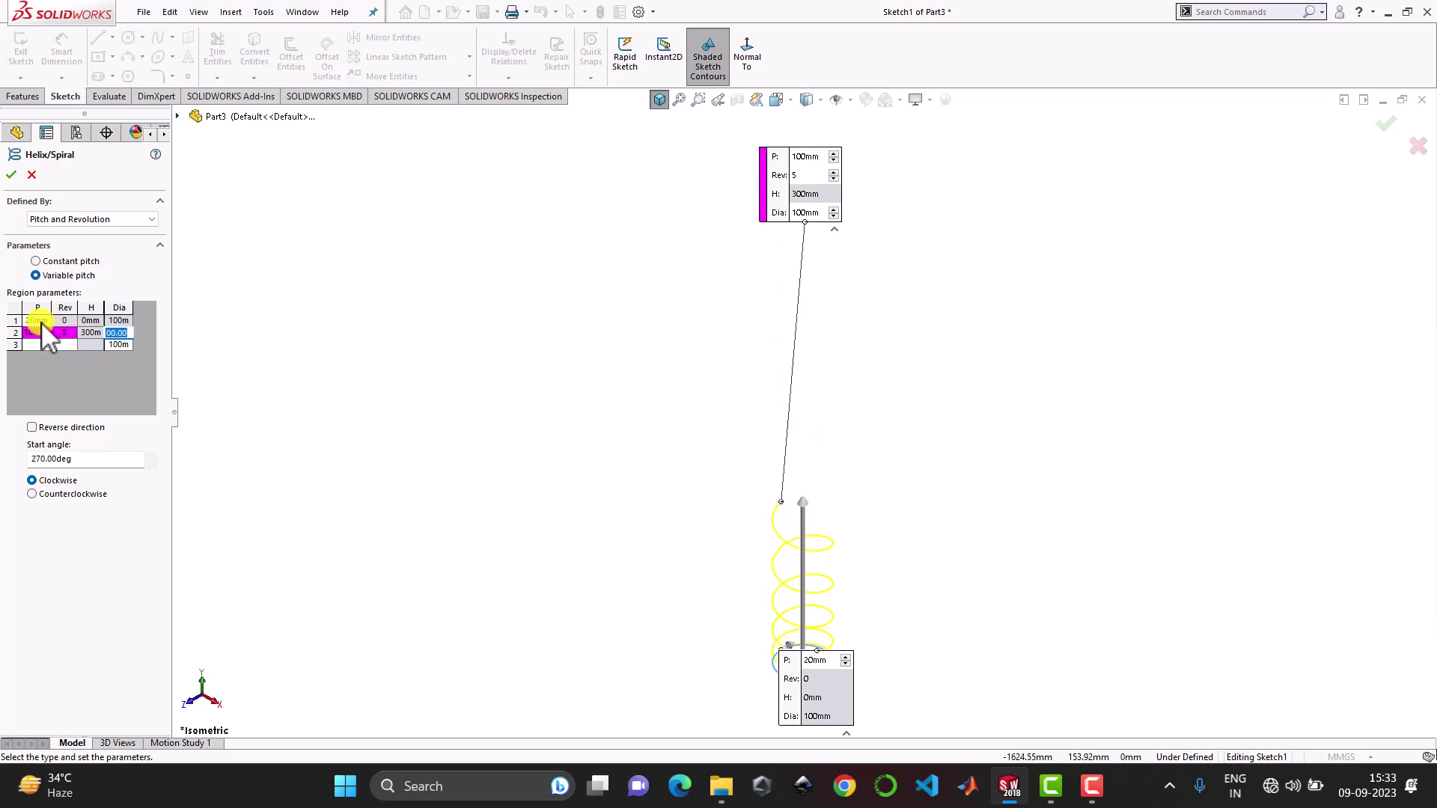
pyautogui.click(39, 333)
pyautogui.write('5')
pyautogui.press('Tab')
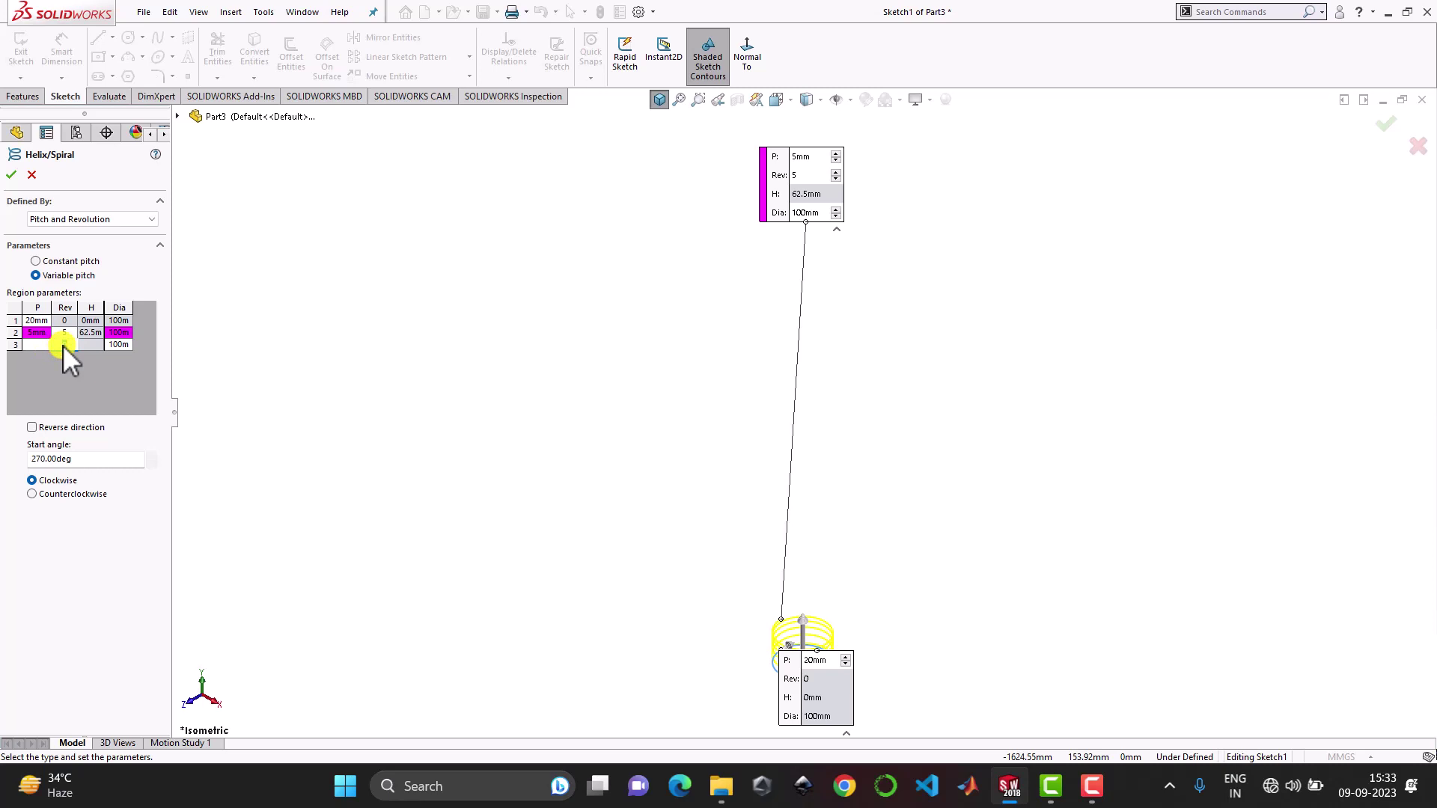
pyautogui.click(63, 345)
pyautogui.press('Return')
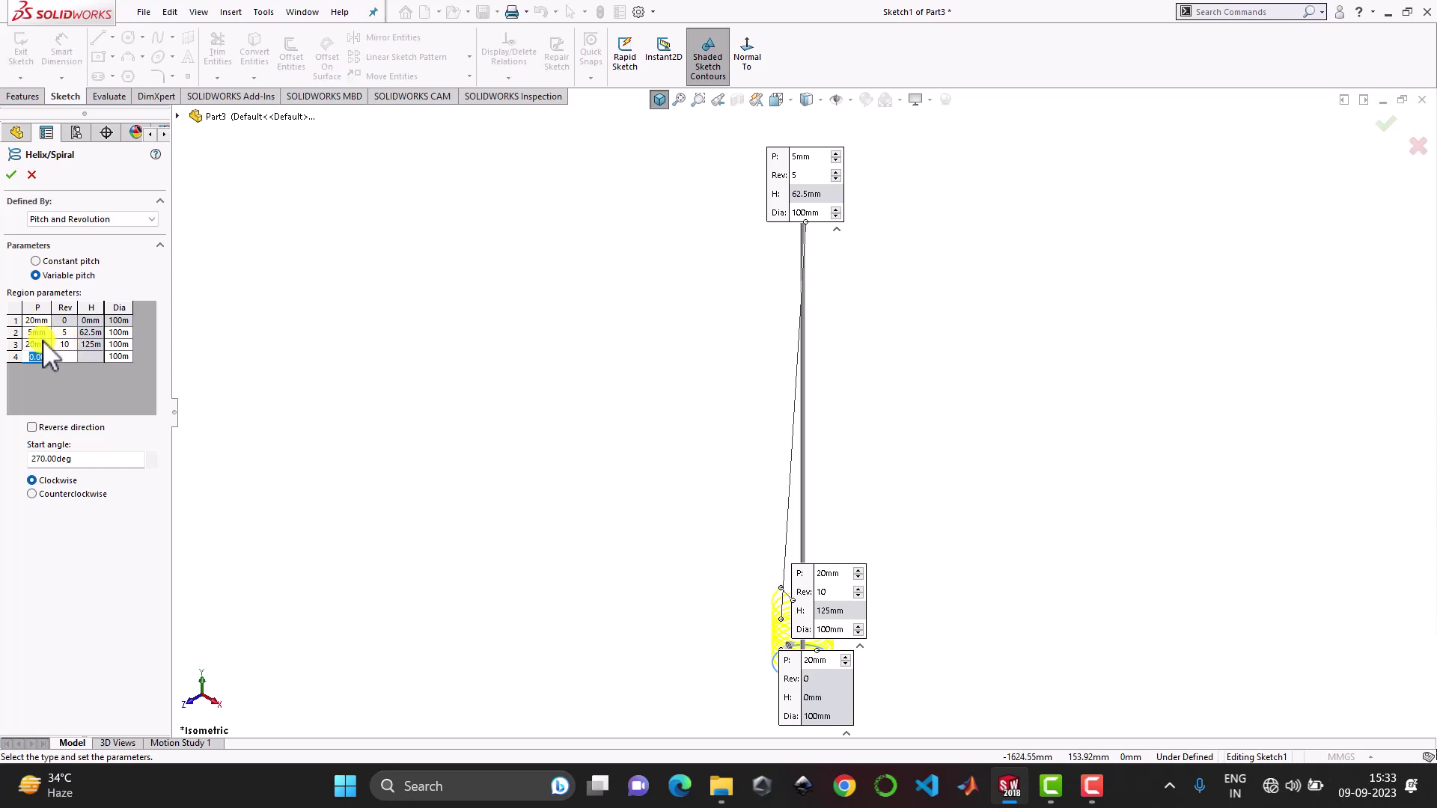
# - Accept the variable-pitch helix to create Helix/Spiral1
pyautogui.click(12, 174)
pyautogui.click(571, 210)
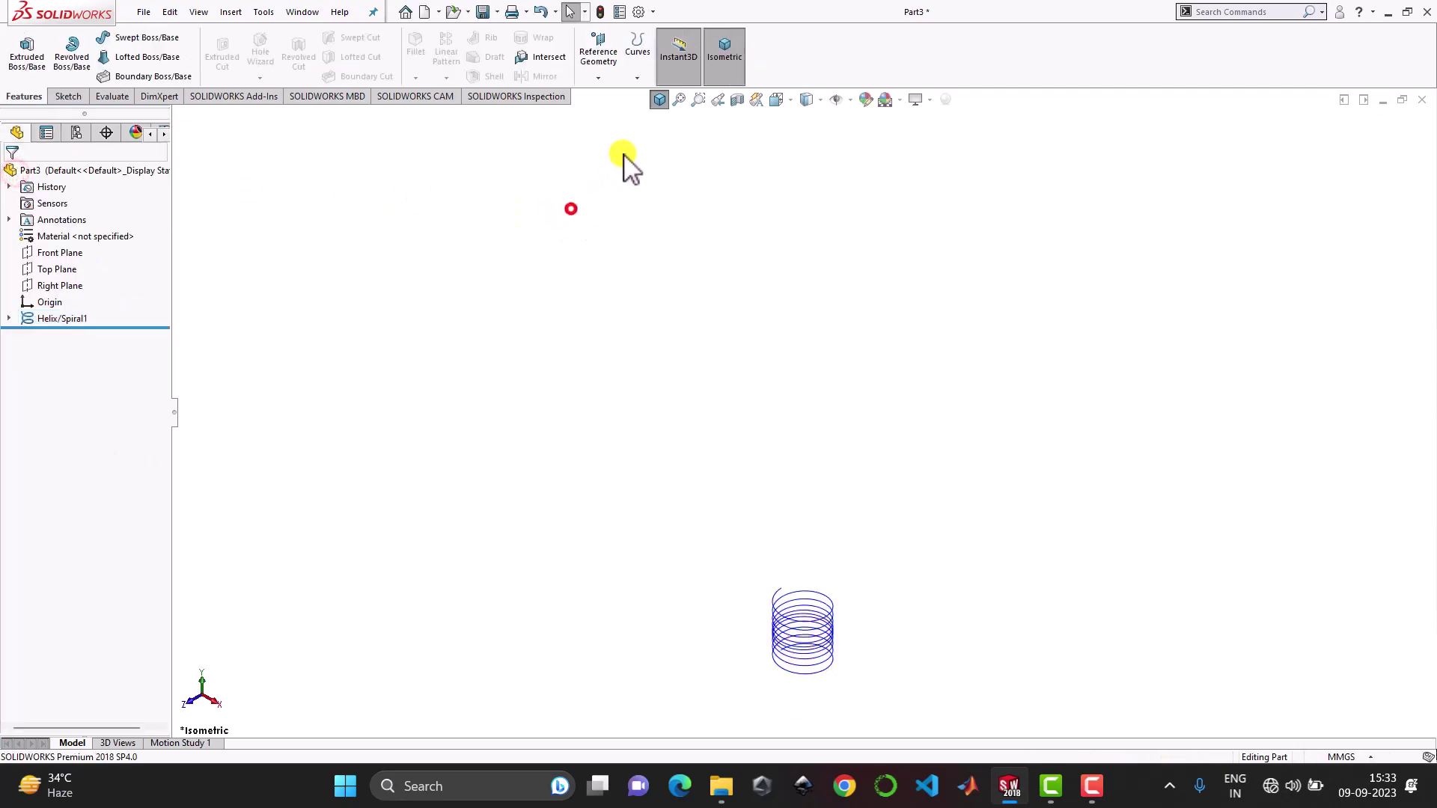
pyautogui.click(654, 103)
# - Check the helix coil spacing from the Right view, then return to isometric
pyautogui.click(792, 101)
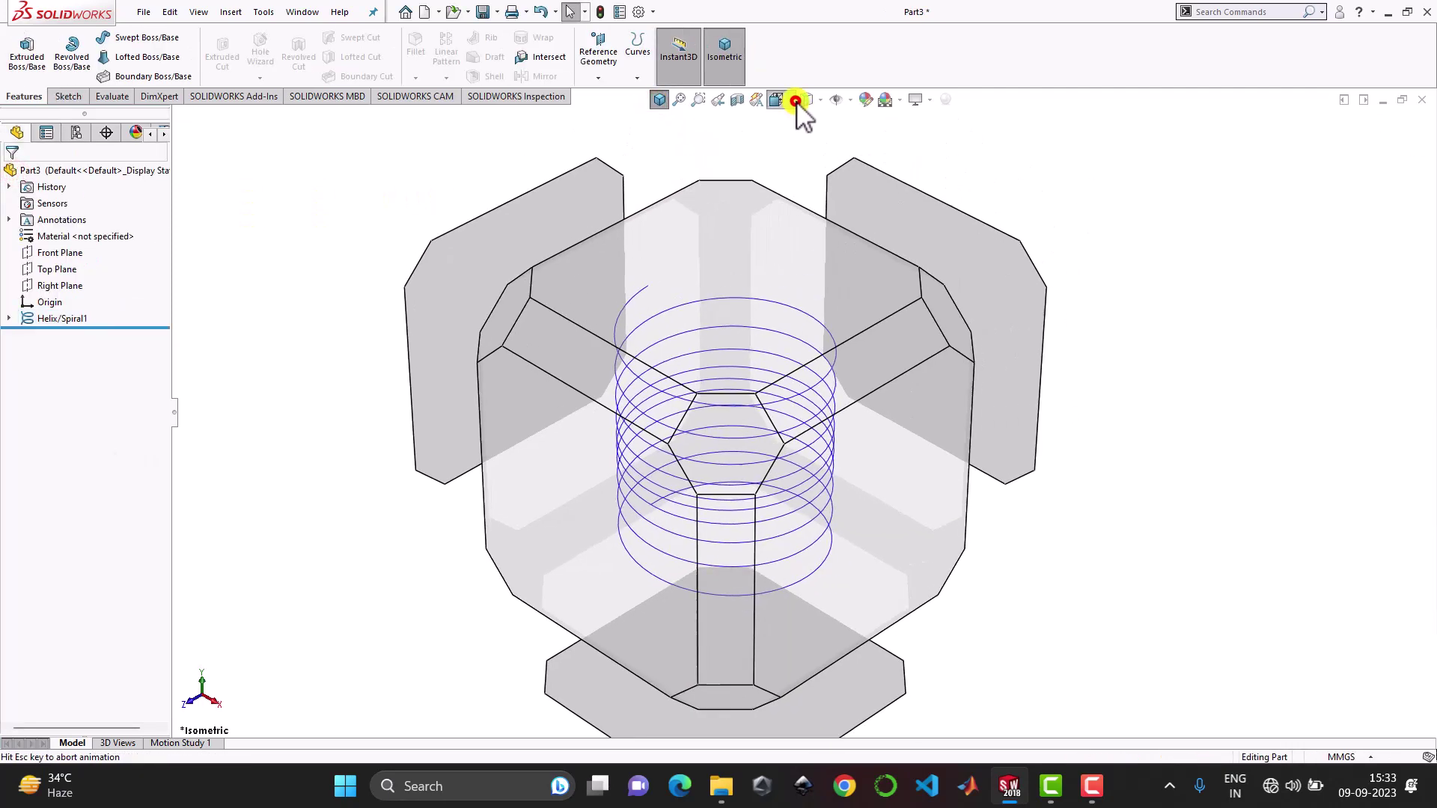
pyautogui.click(720, 474)
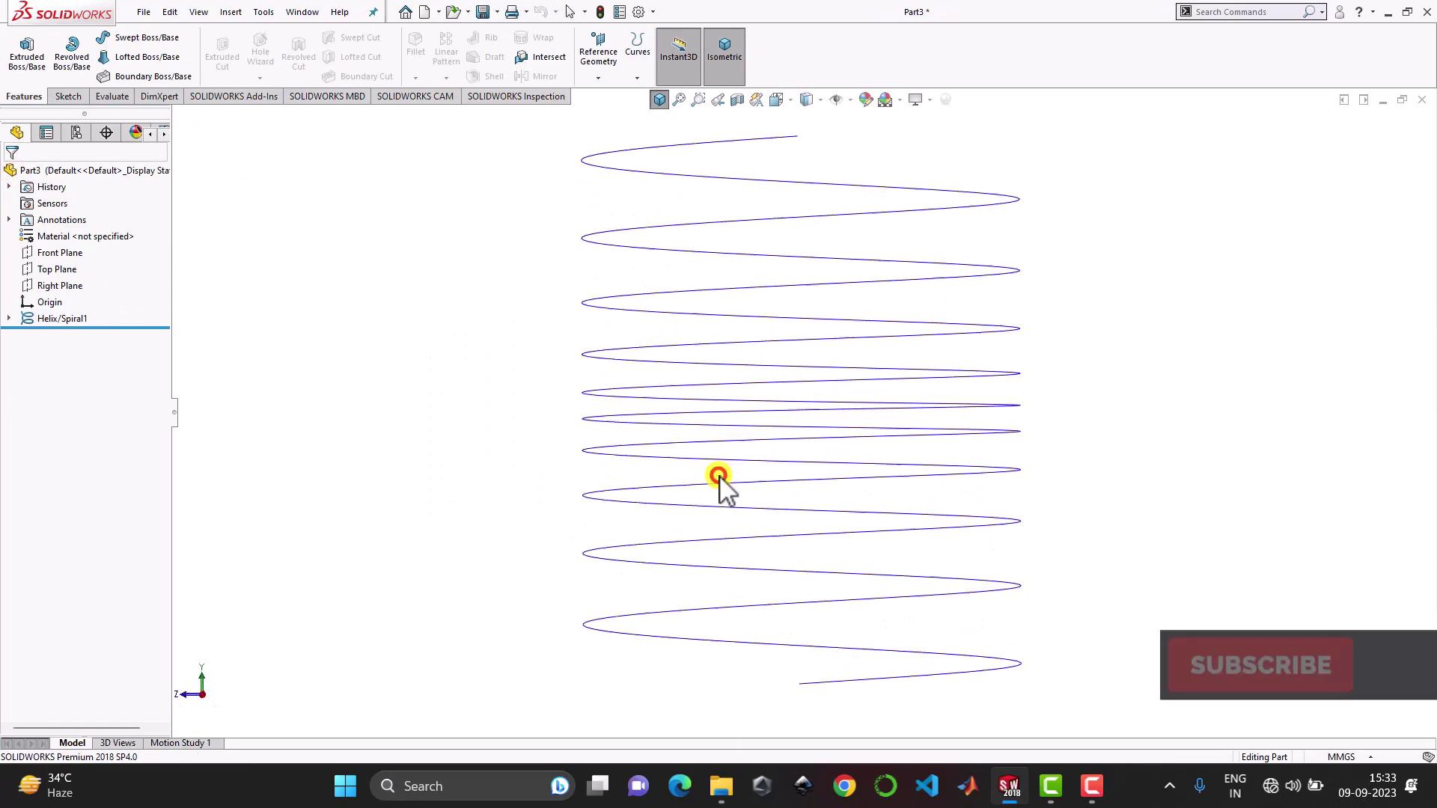
pyautogui.click(521, 471)
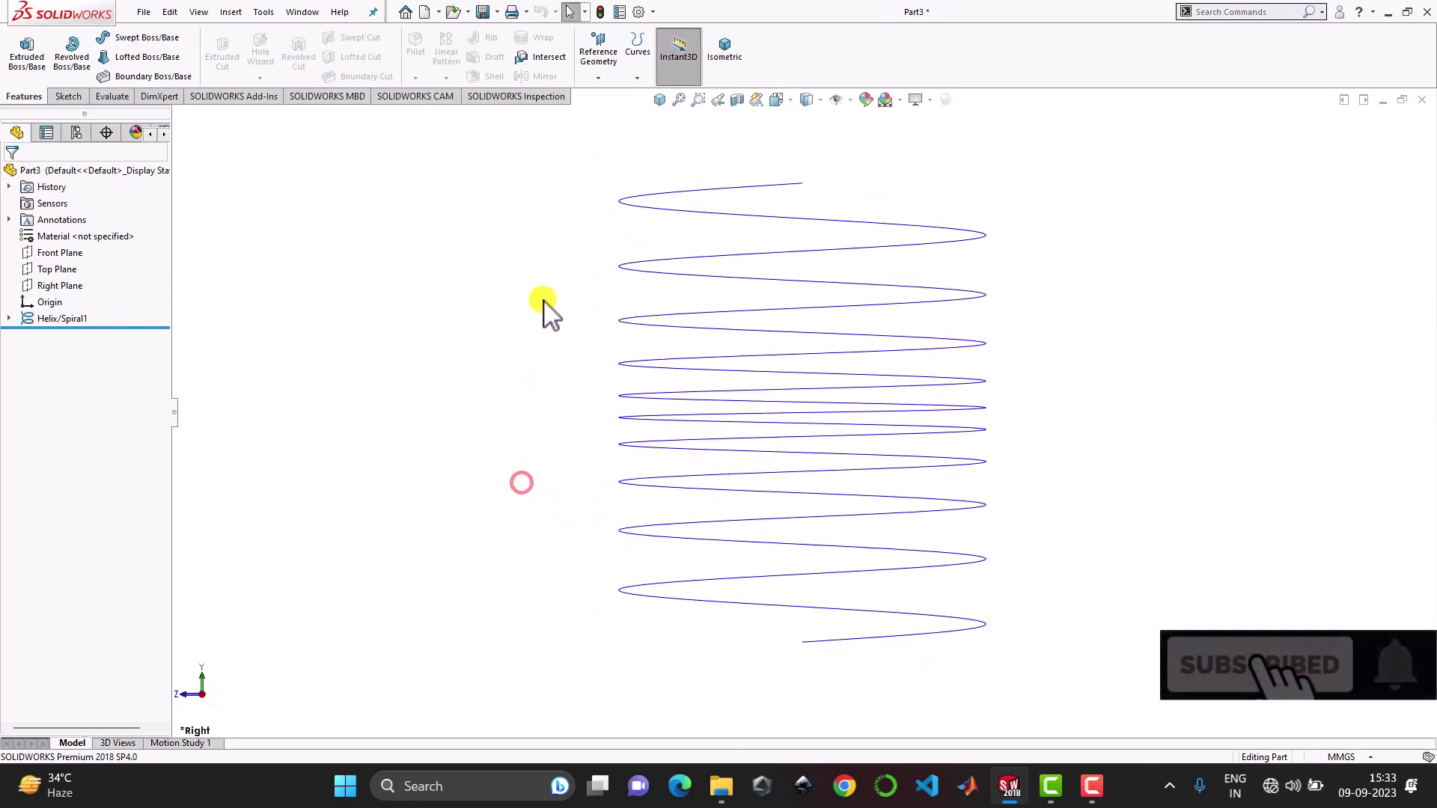
pyautogui.click(660, 100)
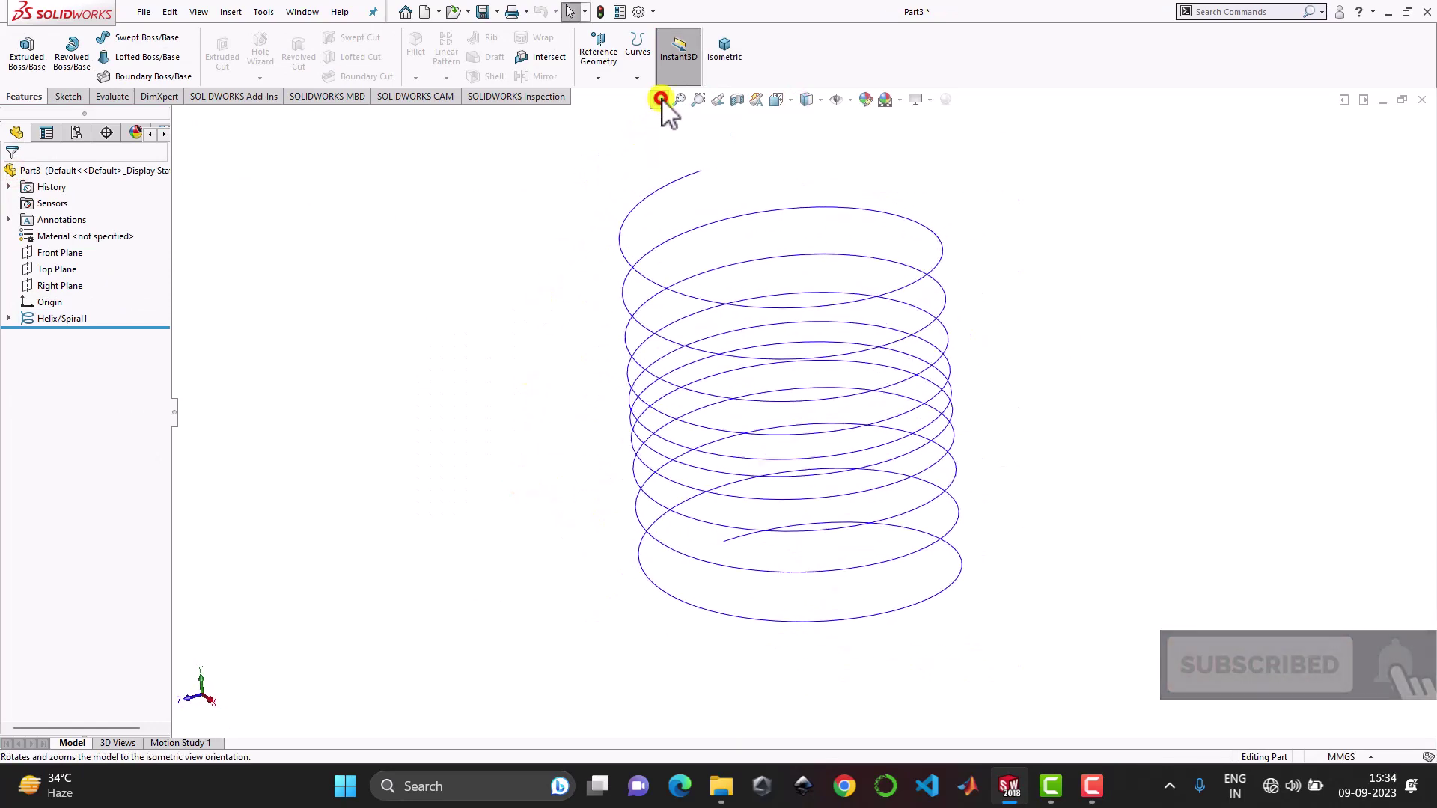
pyautogui.click(497, 208)
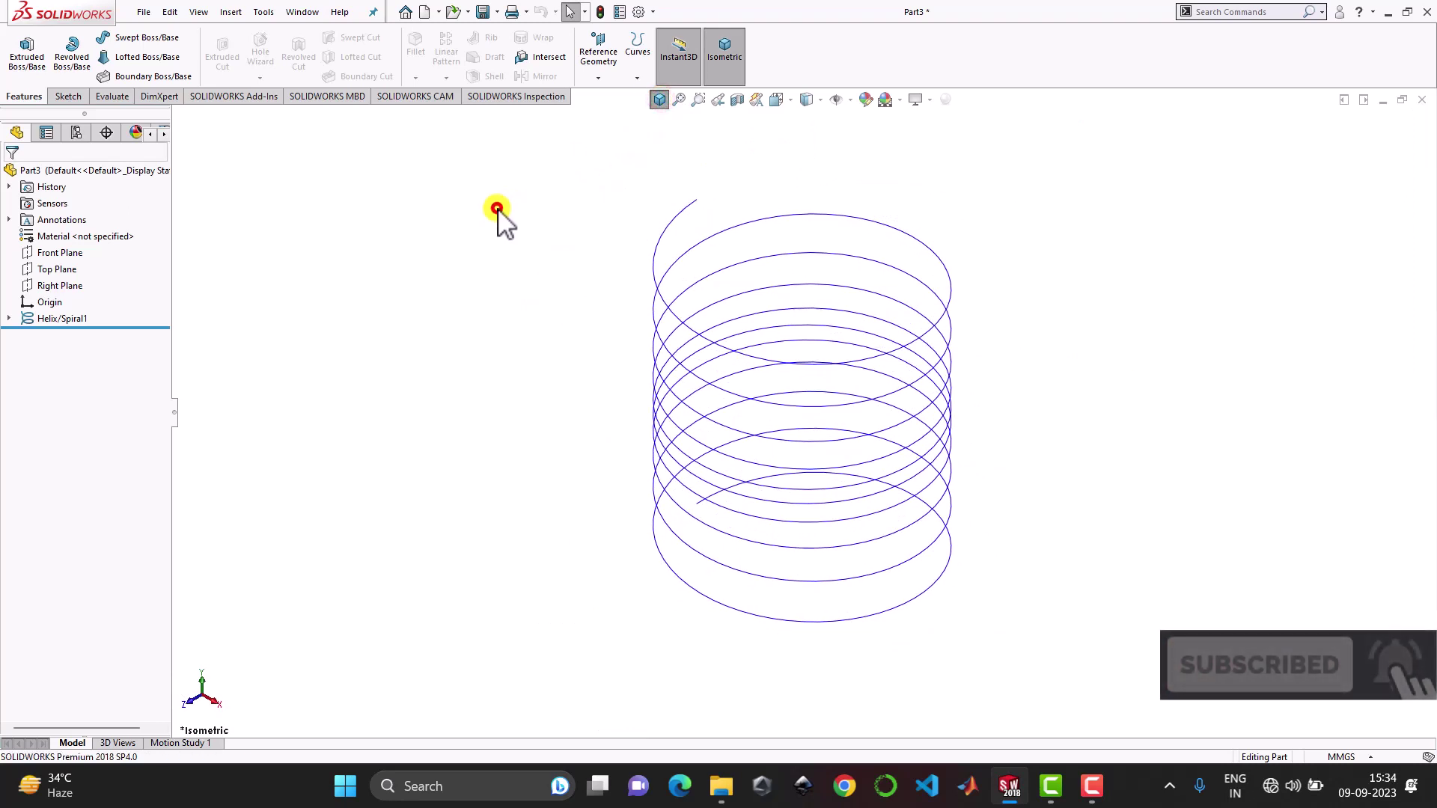
# - Sweep a 5 mm circular profile along Helix/Spiral1 to create Sweep1
pyautogui.click(144, 39)
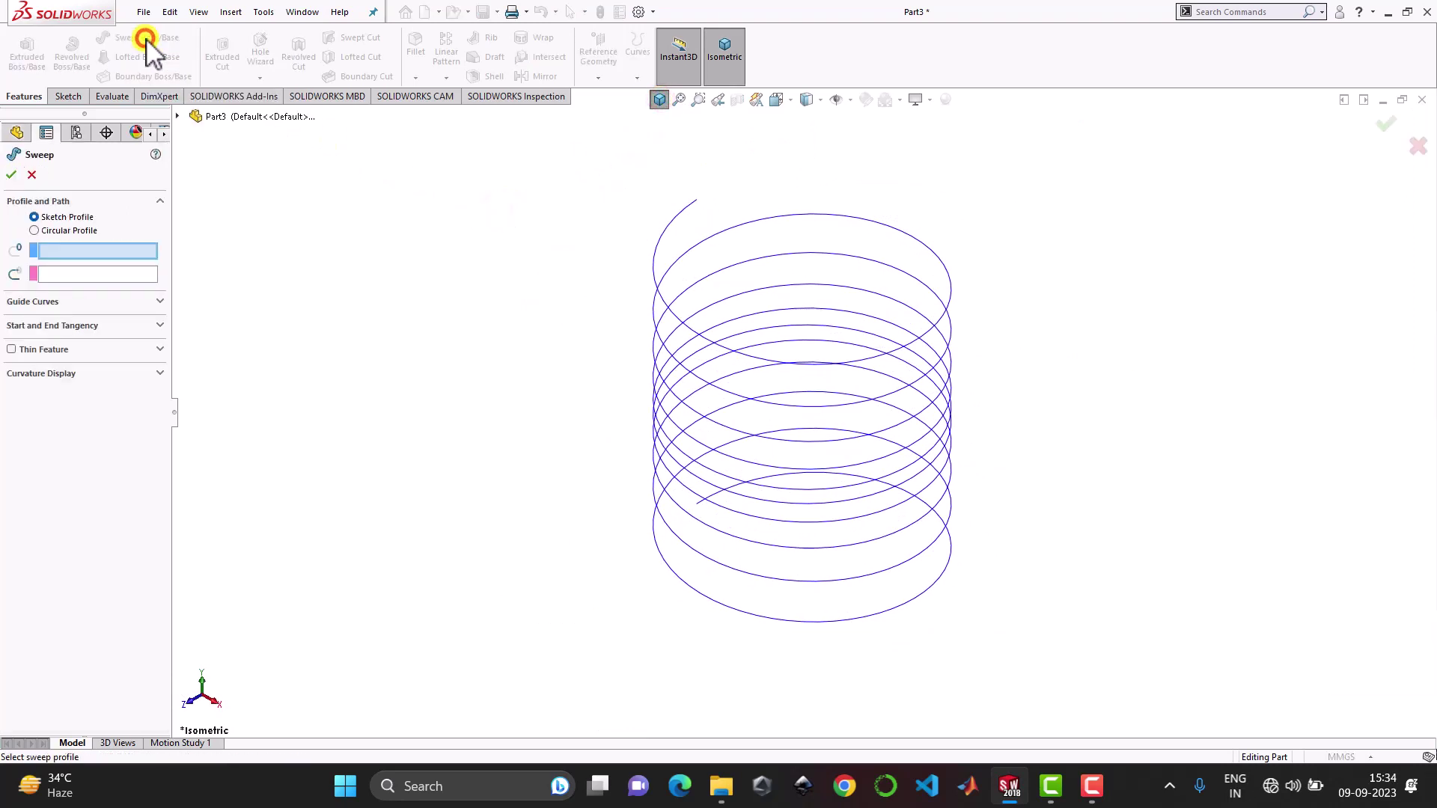
pyautogui.click(84, 232)
pyautogui.doubleClick(87, 274)
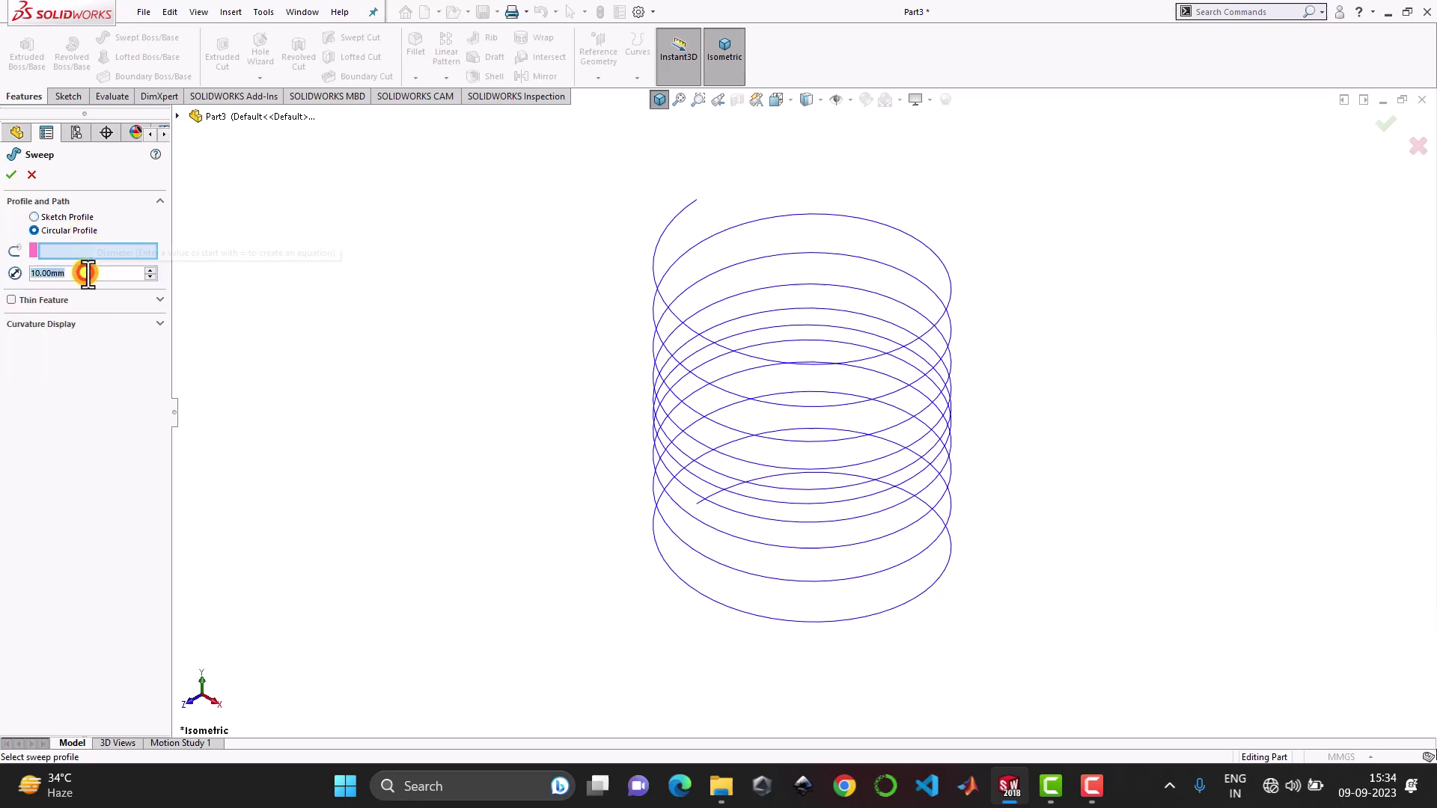
pyautogui.write('5')
pyautogui.press('Return')
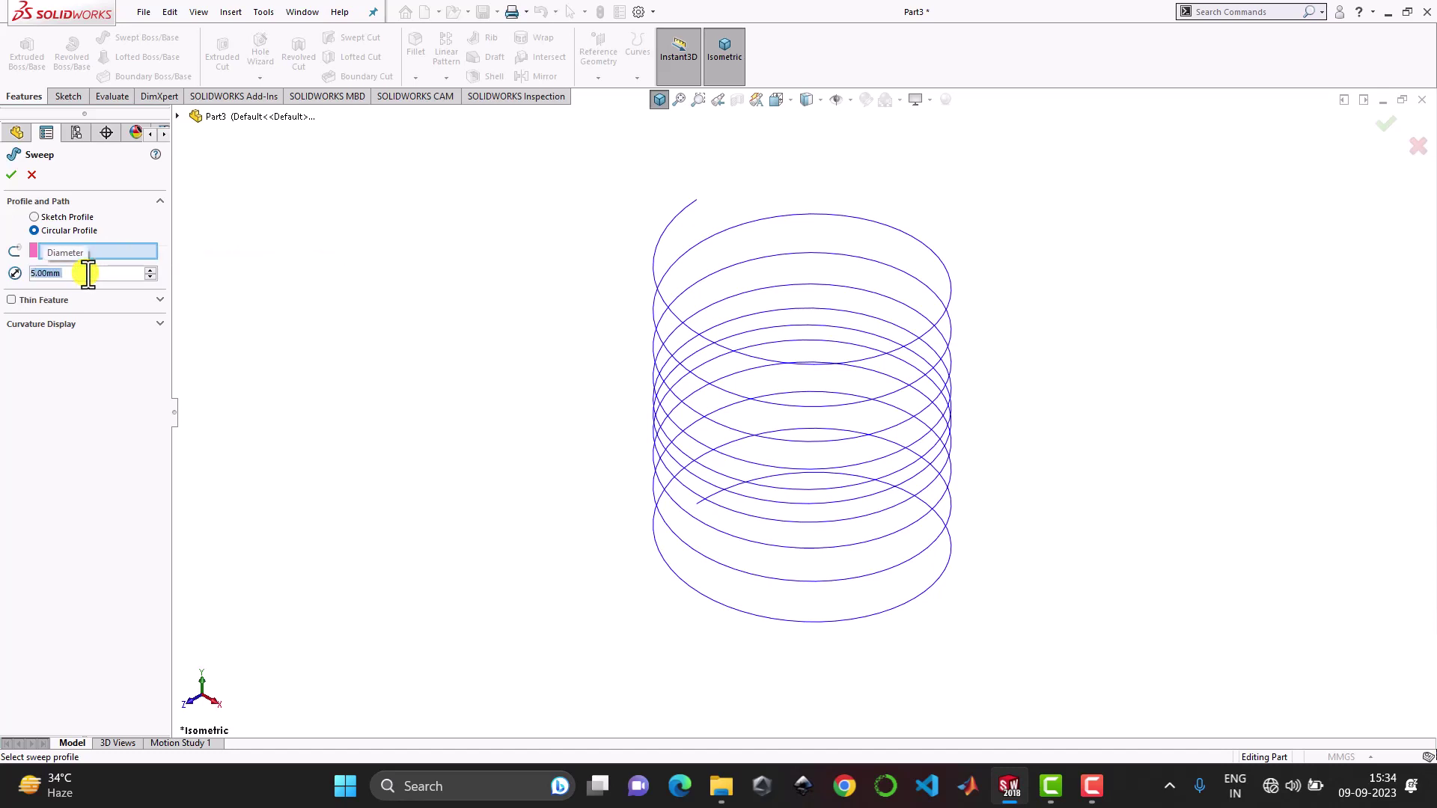
pyautogui.click(85, 329)
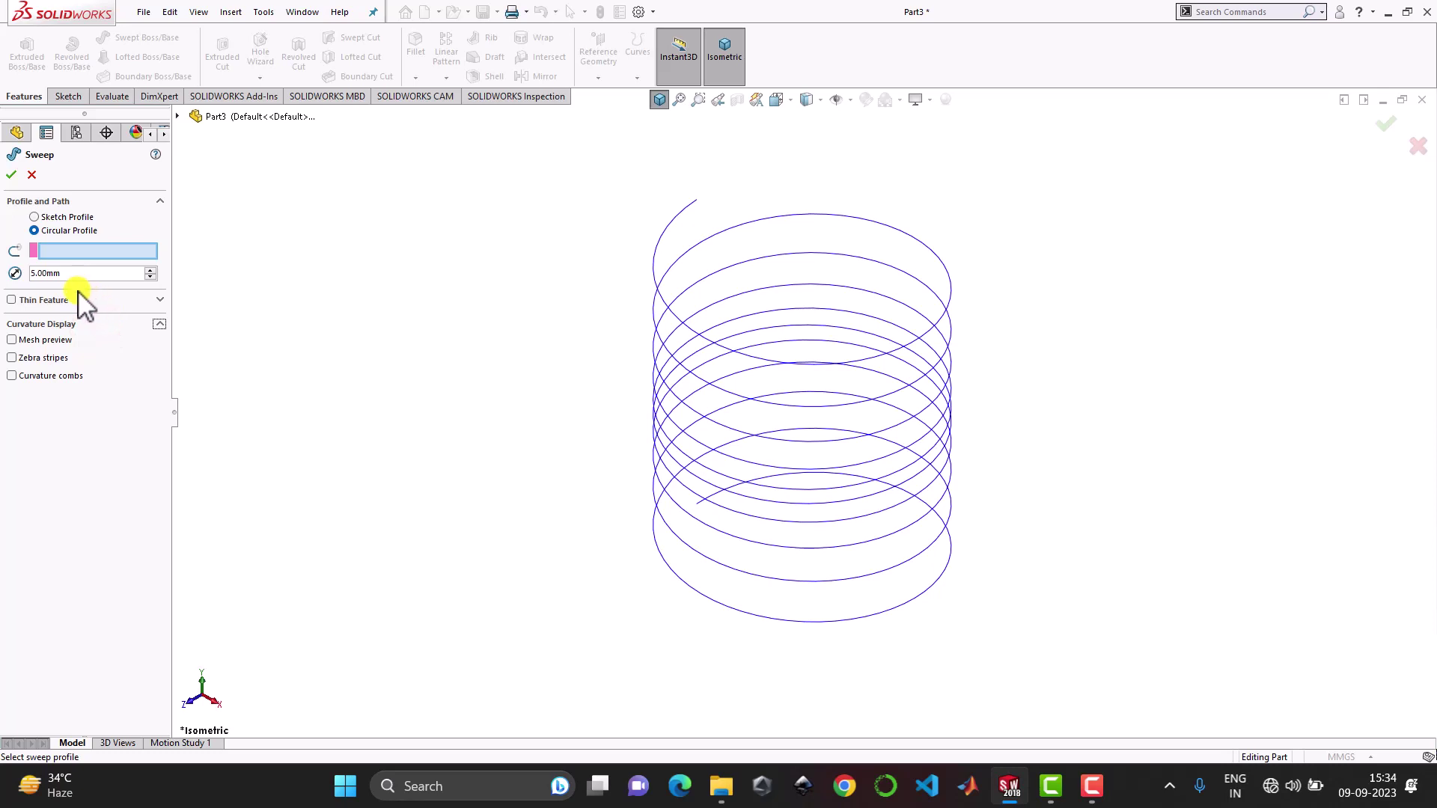
pyautogui.click(77, 252)
pyautogui.click(656, 253)
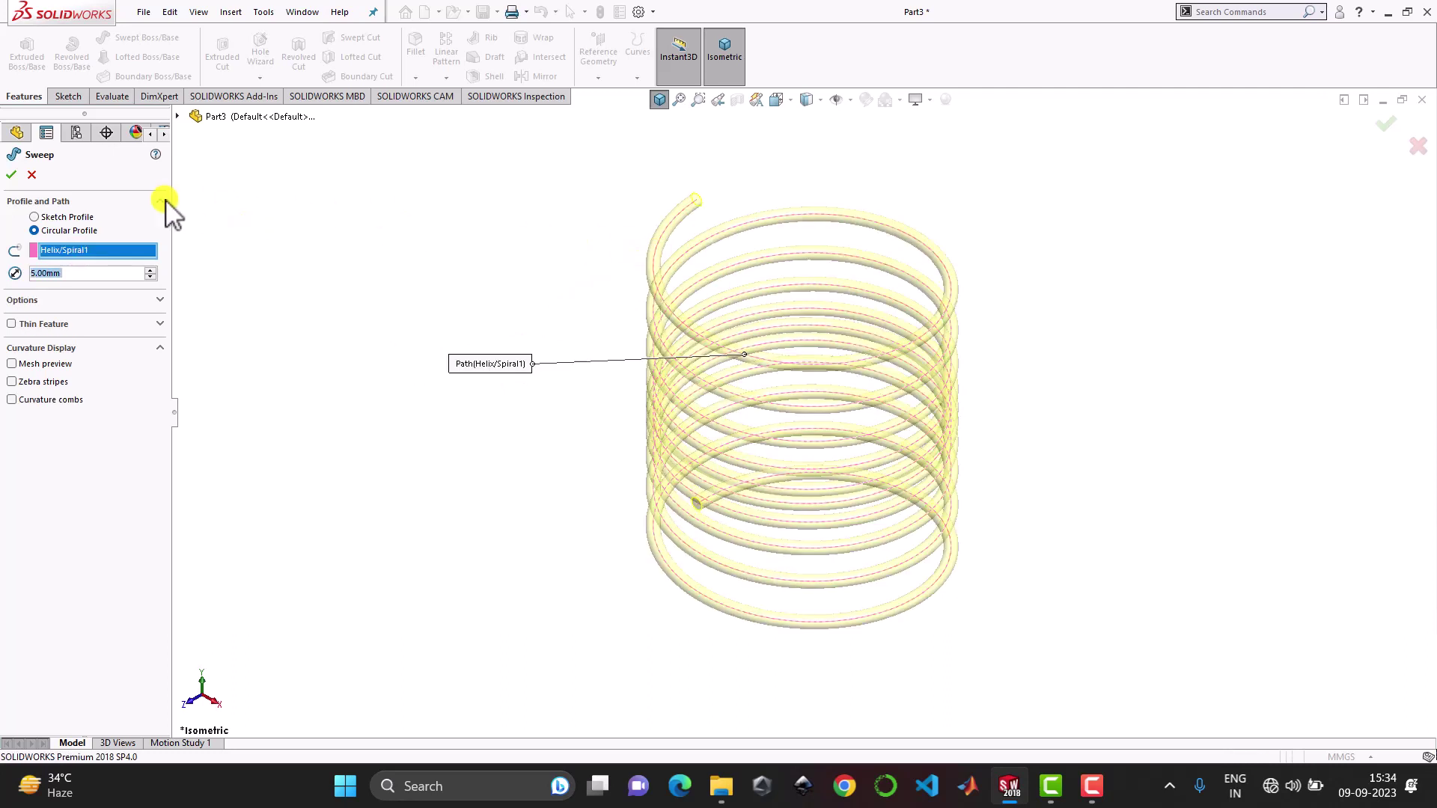
pyautogui.click(10, 175)
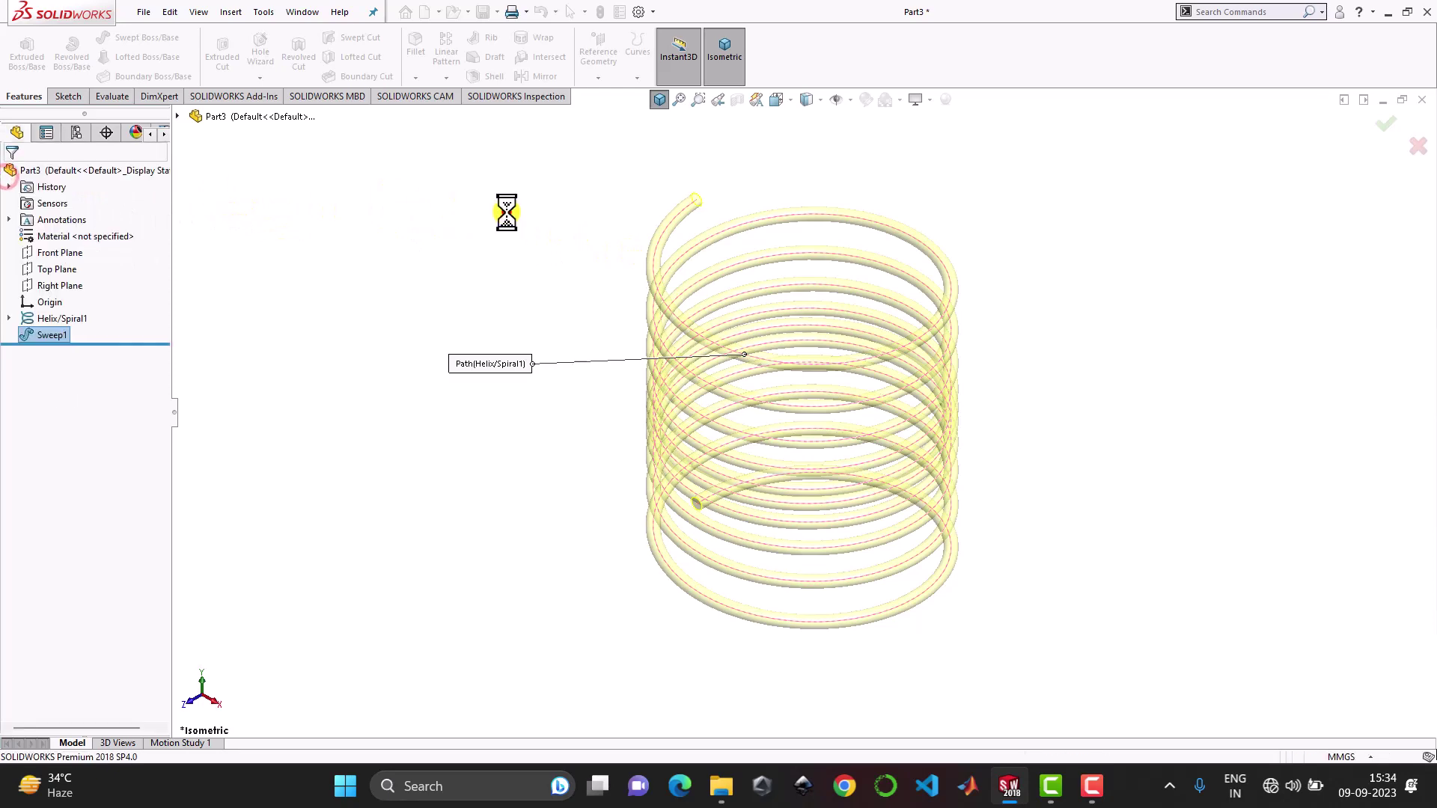
# - Hide the Helix/Spiral1 curve in the isometric view, leaving only the solid spring
pyautogui.click(654, 102)
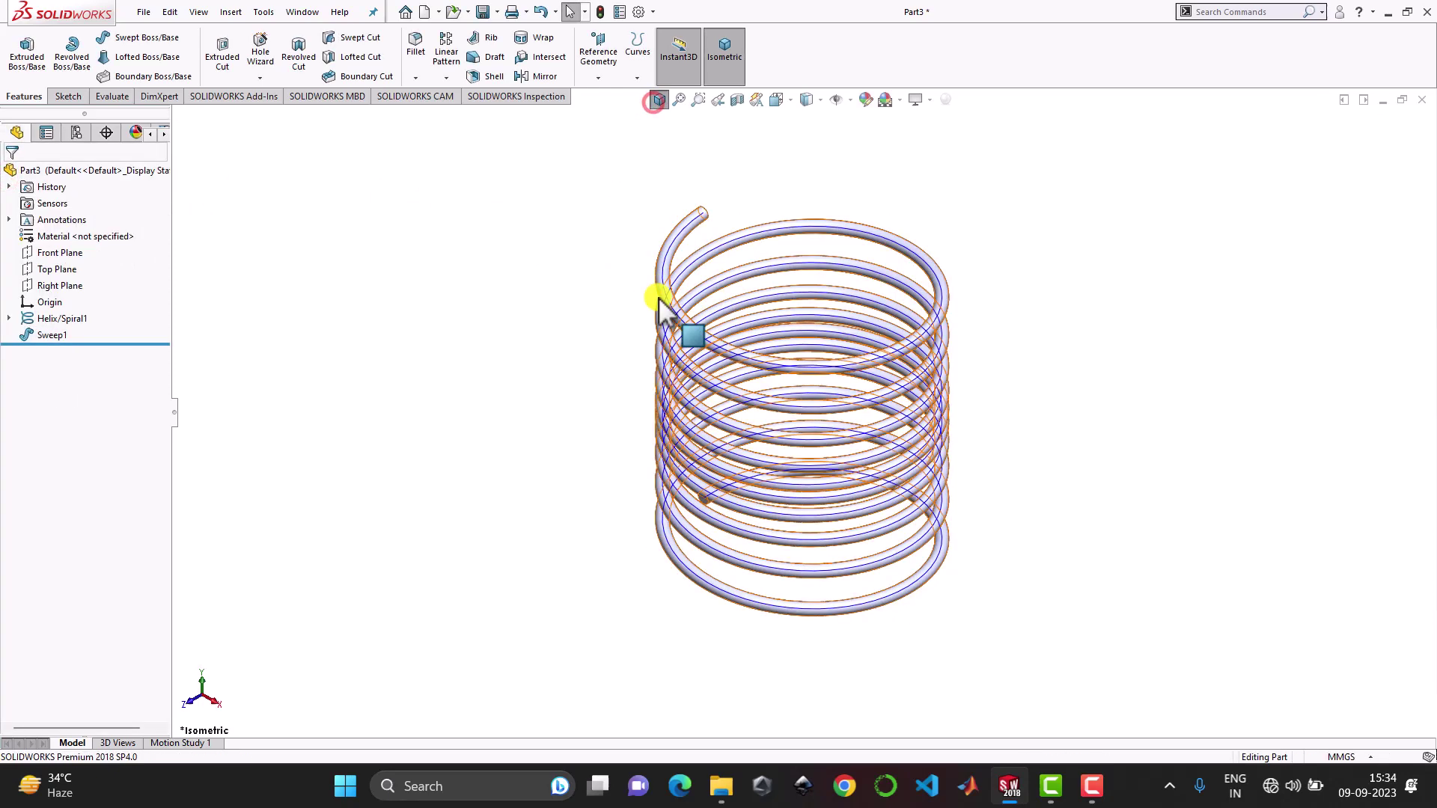
pyautogui.click(63, 320)
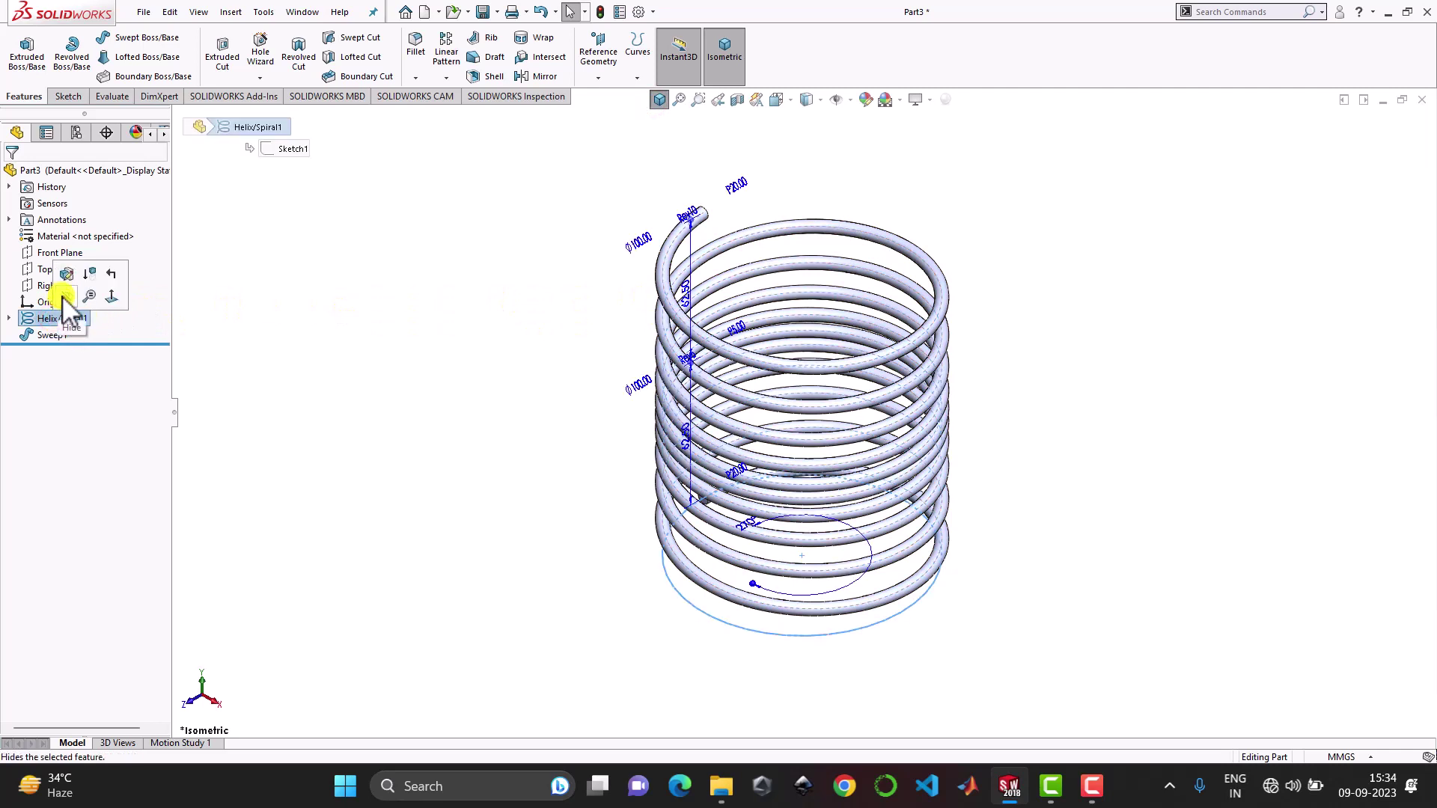
pyautogui.click(63, 297)
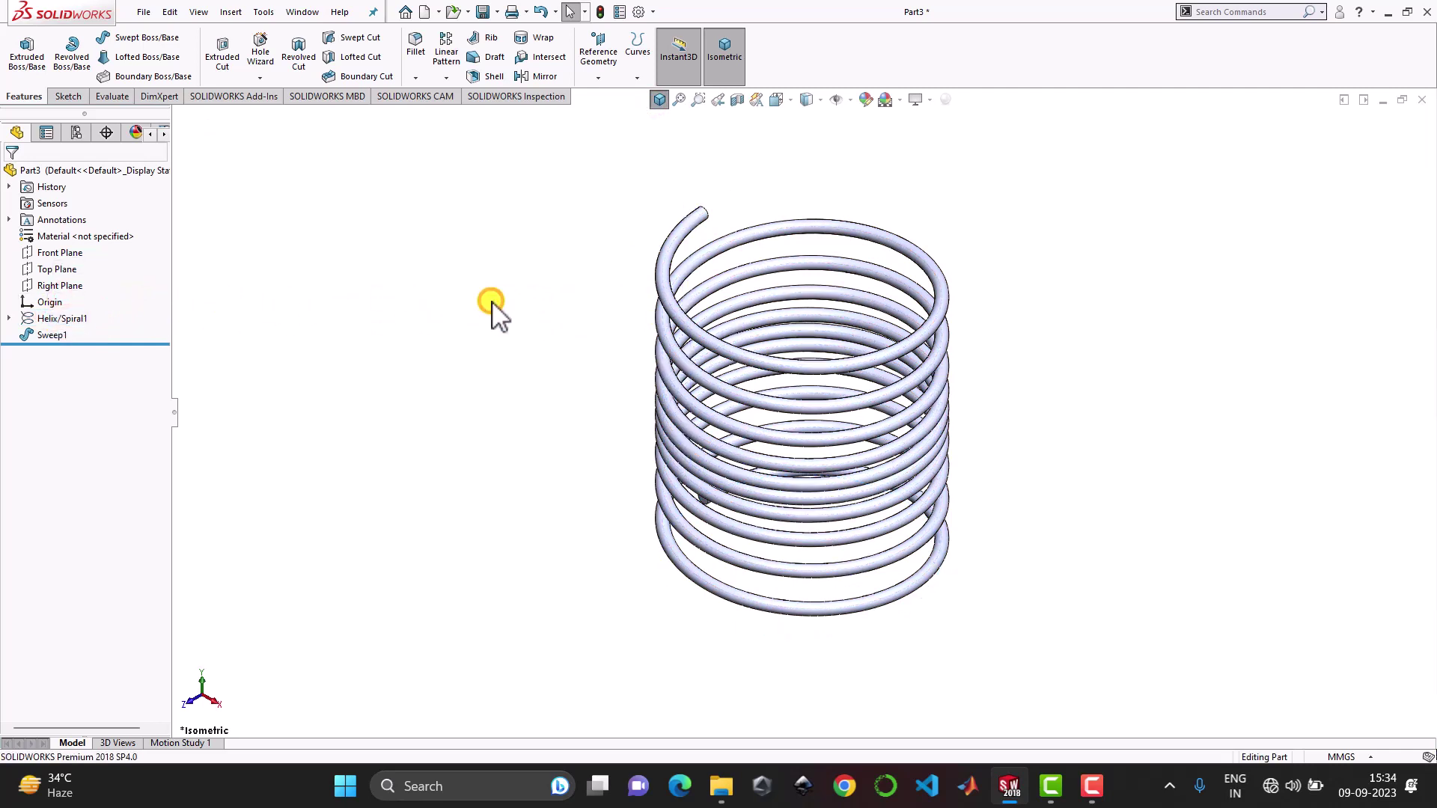
pyautogui.click(89, 171)
# - Apply a cyan appearance to the whole Part3 spring
pyautogui.rightClick(90, 171)
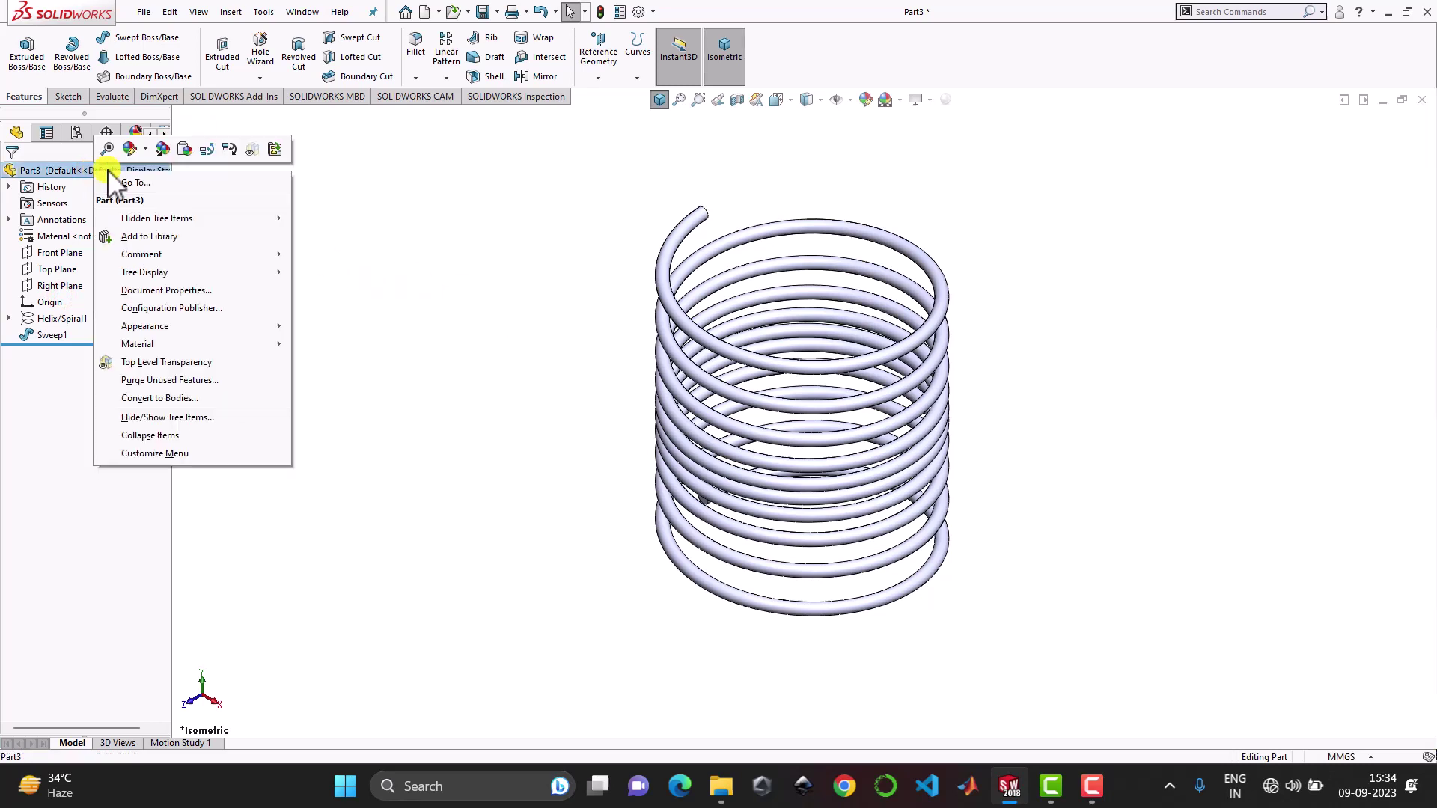
pyautogui.click(147, 151)
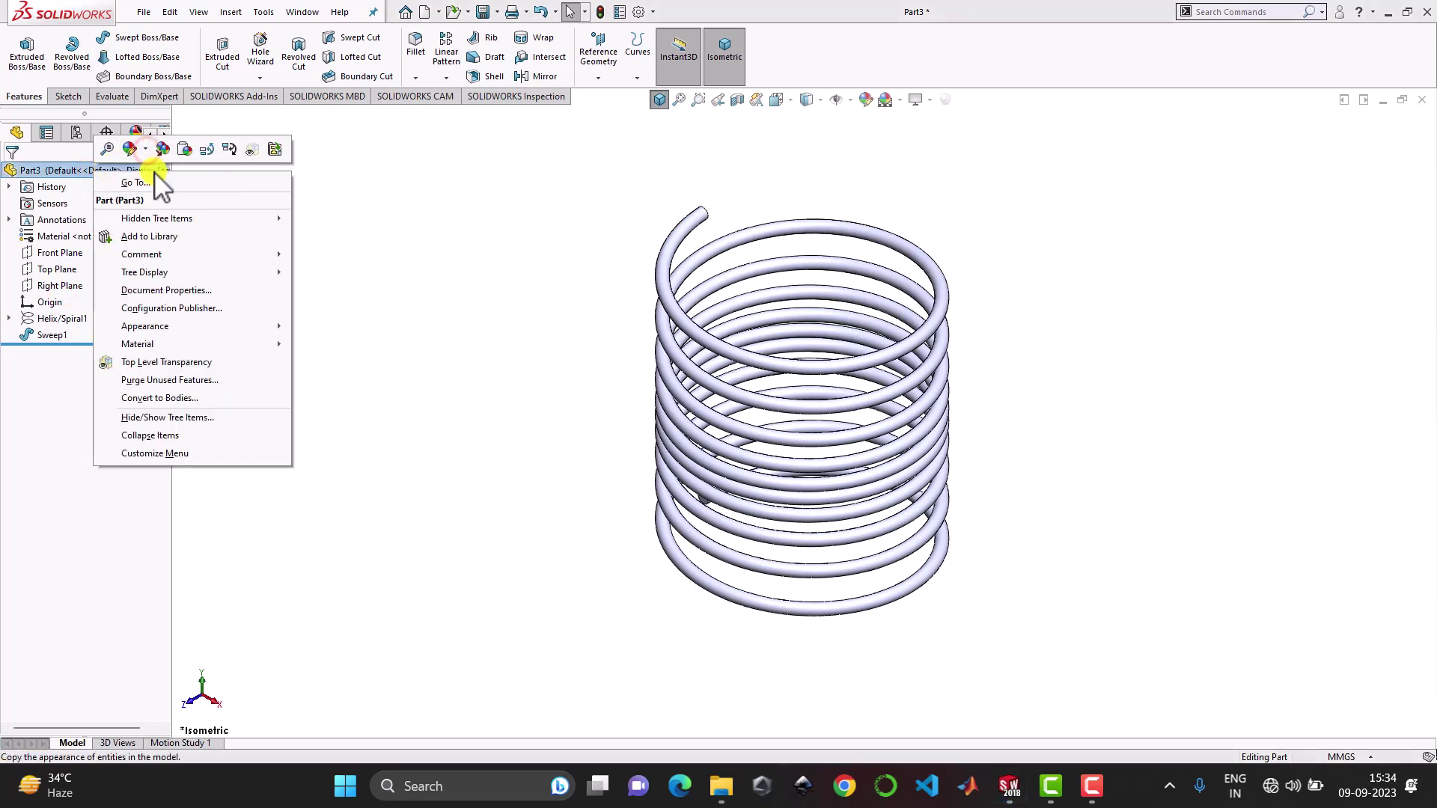
pyautogui.click(148, 184)
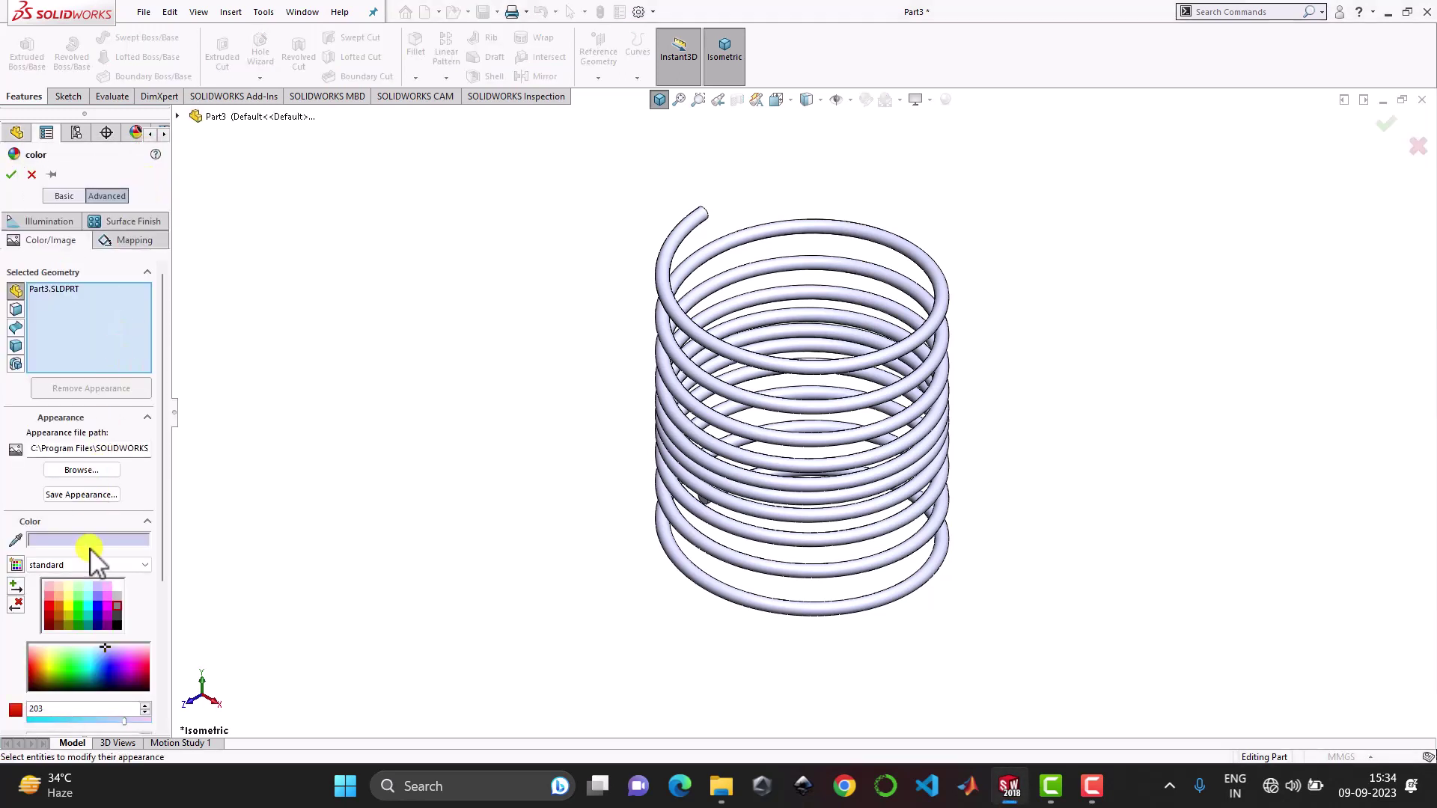
pyautogui.click(90, 605)
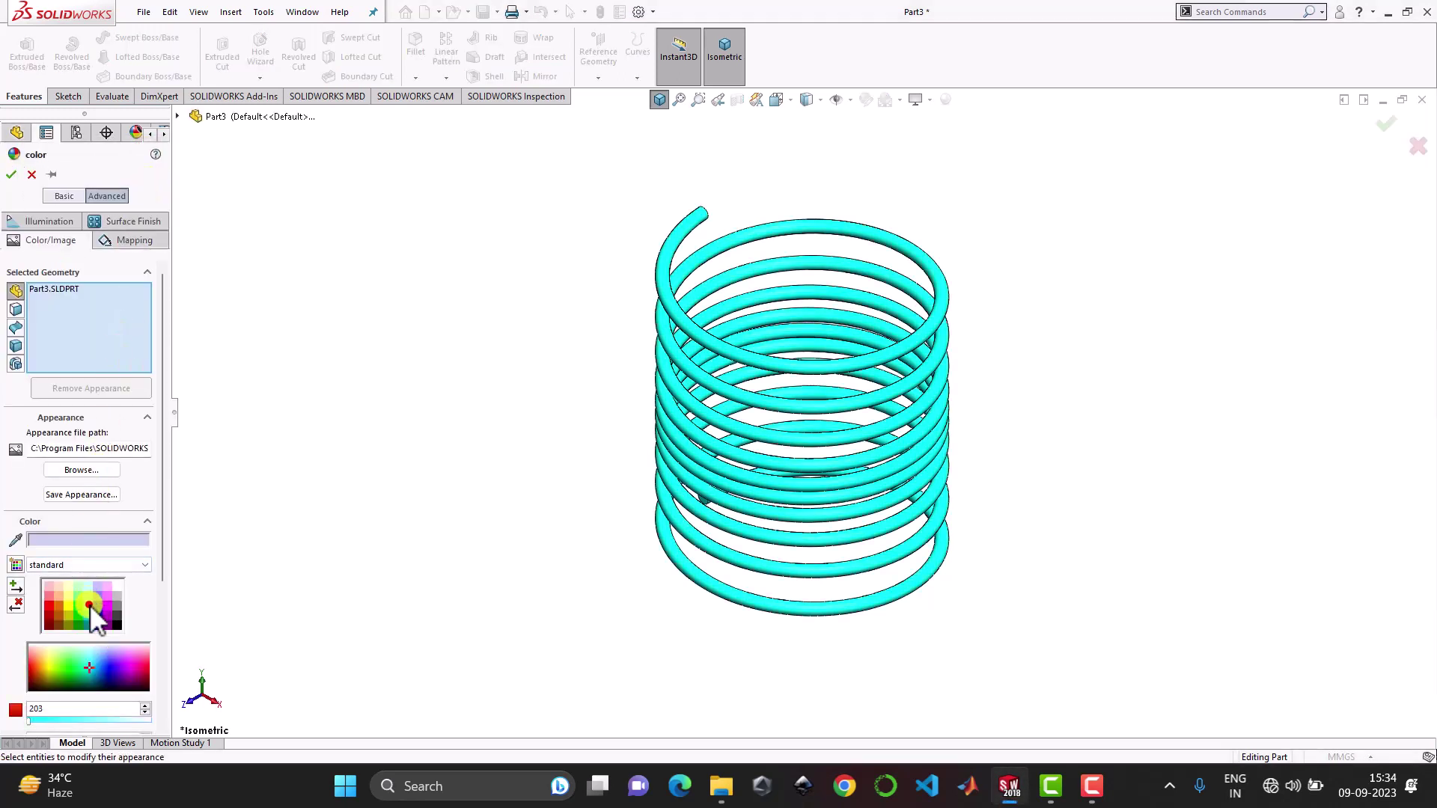
pyautogui.click(12, 173)
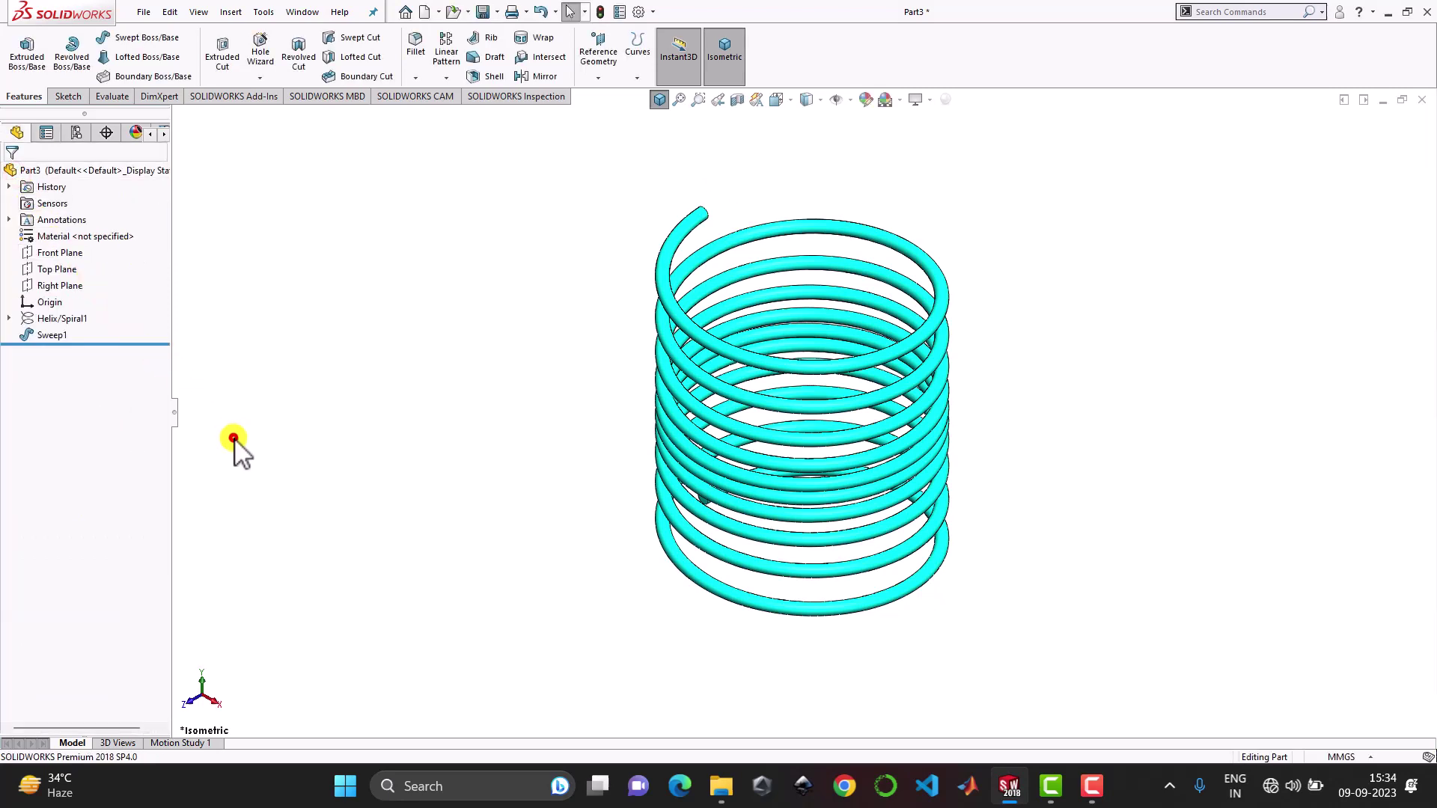
# - Show the cyan spring from the Right view, revealing tight middle coils
pyautogui.scroll(-2, 854, 412)
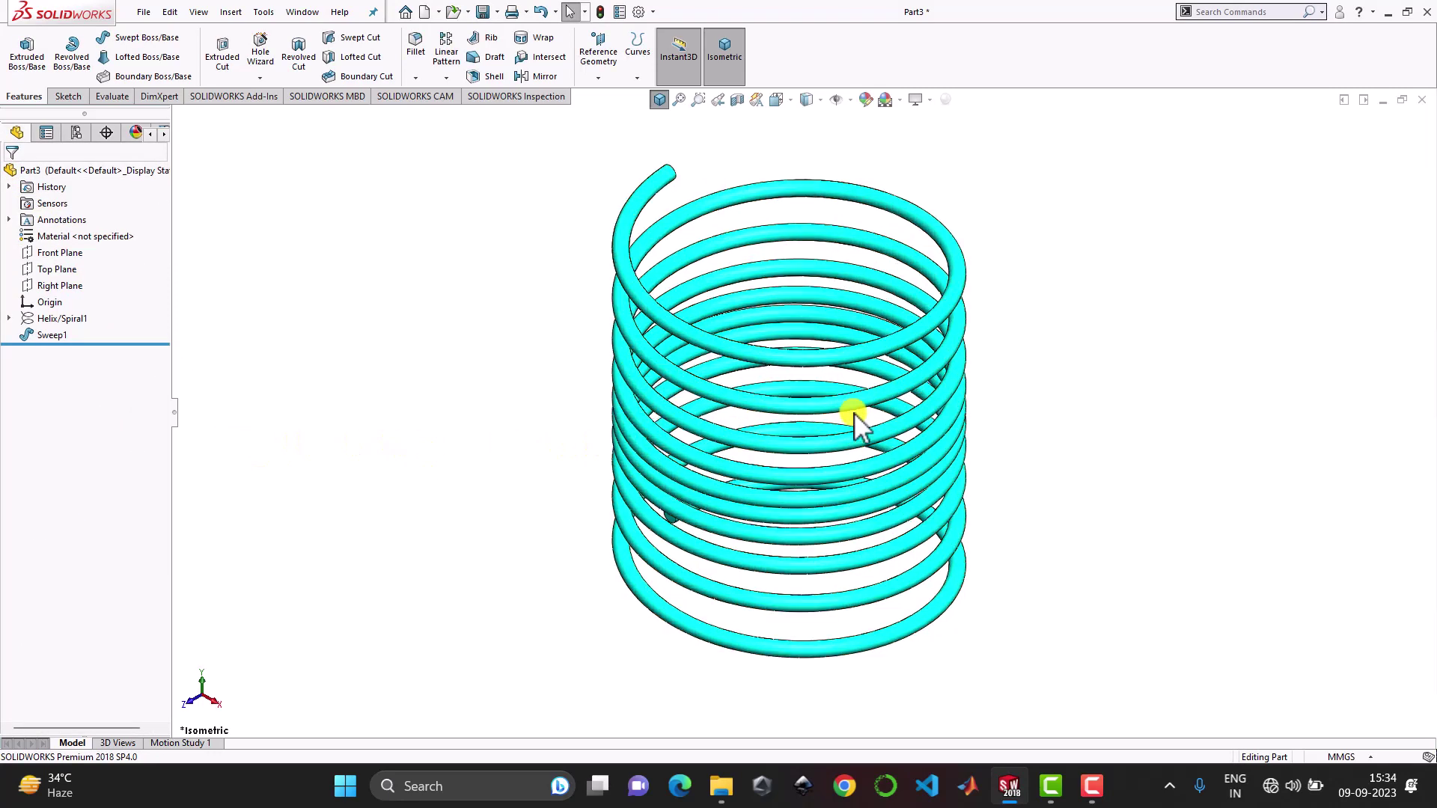
pyautogui.click(794, 99)
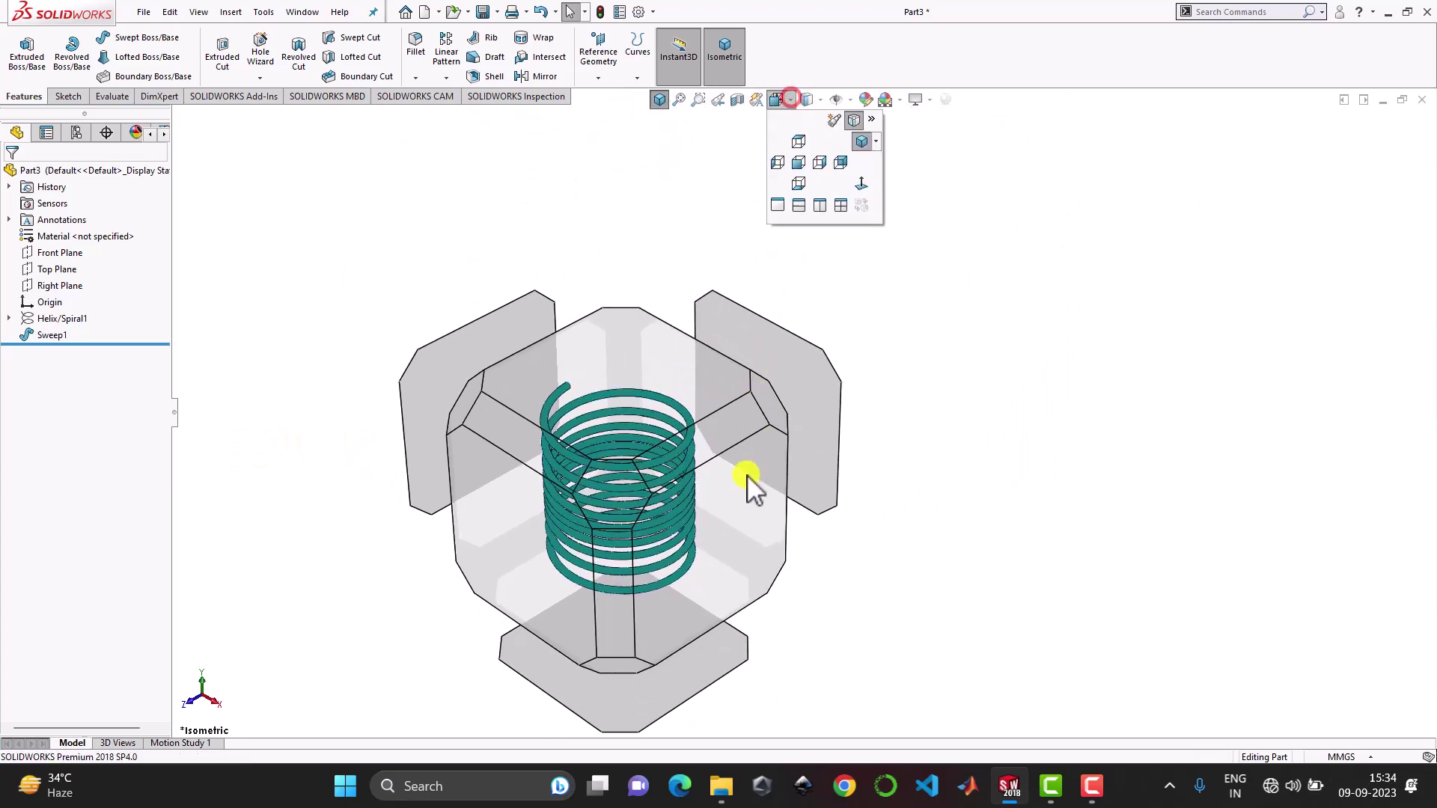
pyautogui.click(713, 526)
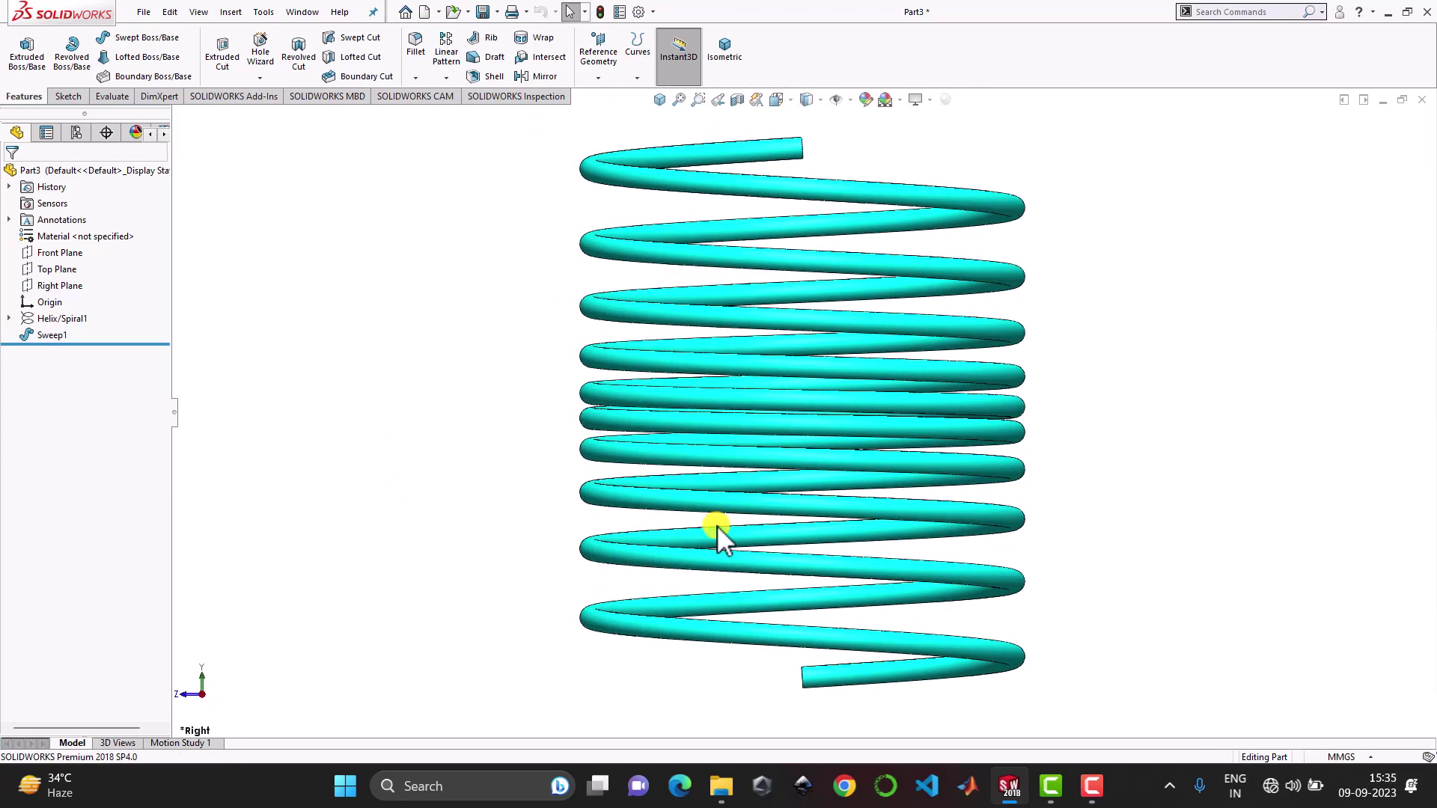